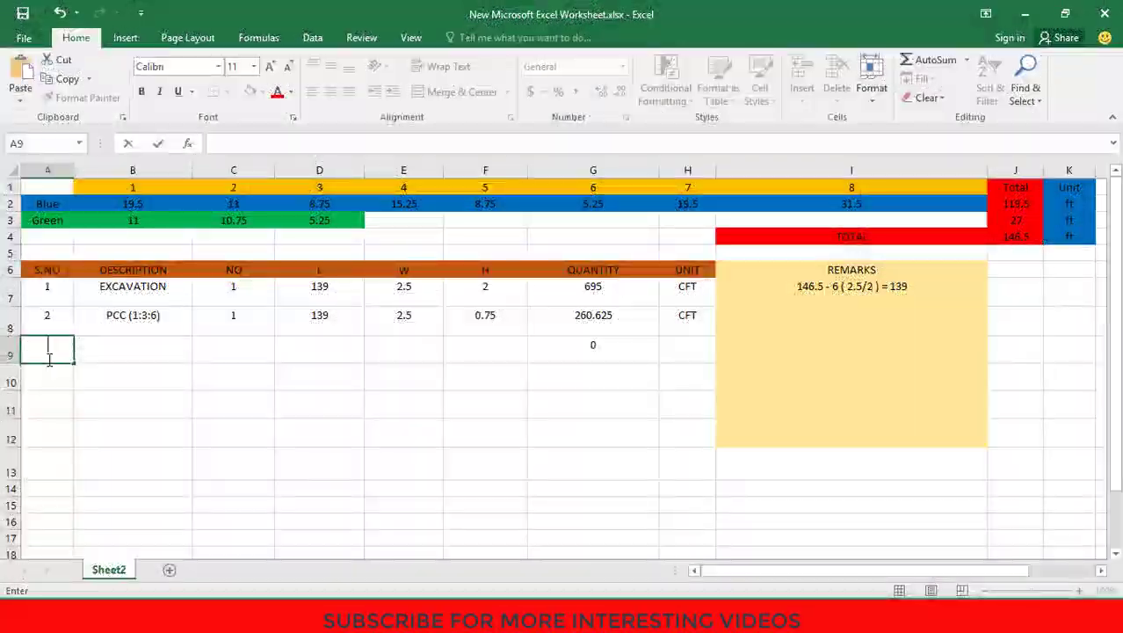
# - Add item 3 'B/W IN F/P' in row 9, then bring up the foundation drawing for reference
pyautogui.write('3')
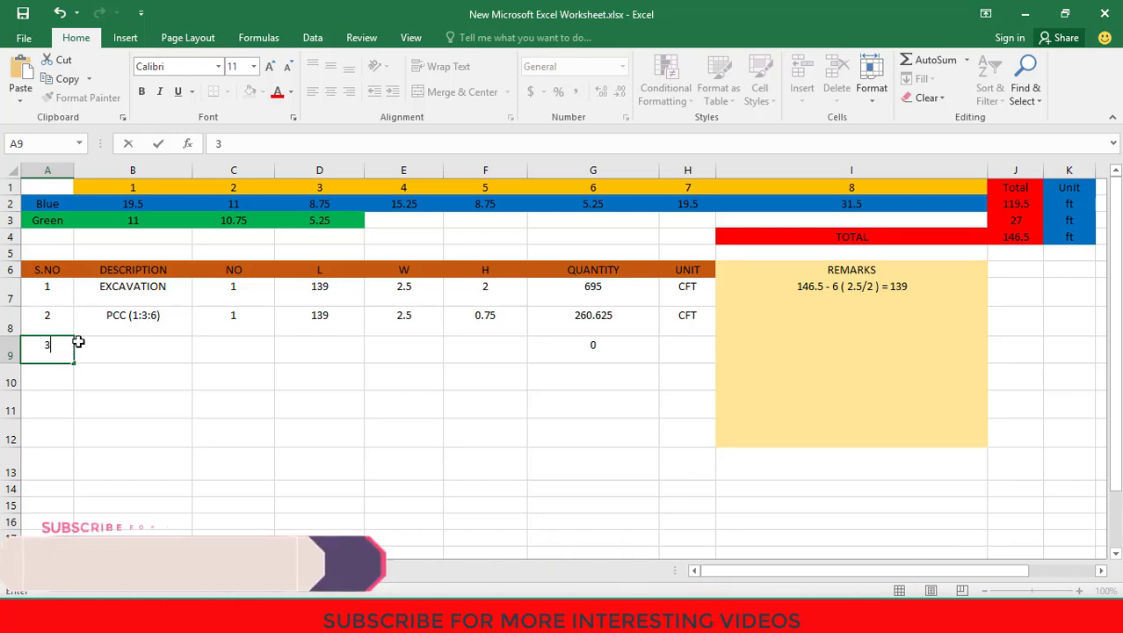
pyautogui.click(124, 348)
pyautogui.write('B')
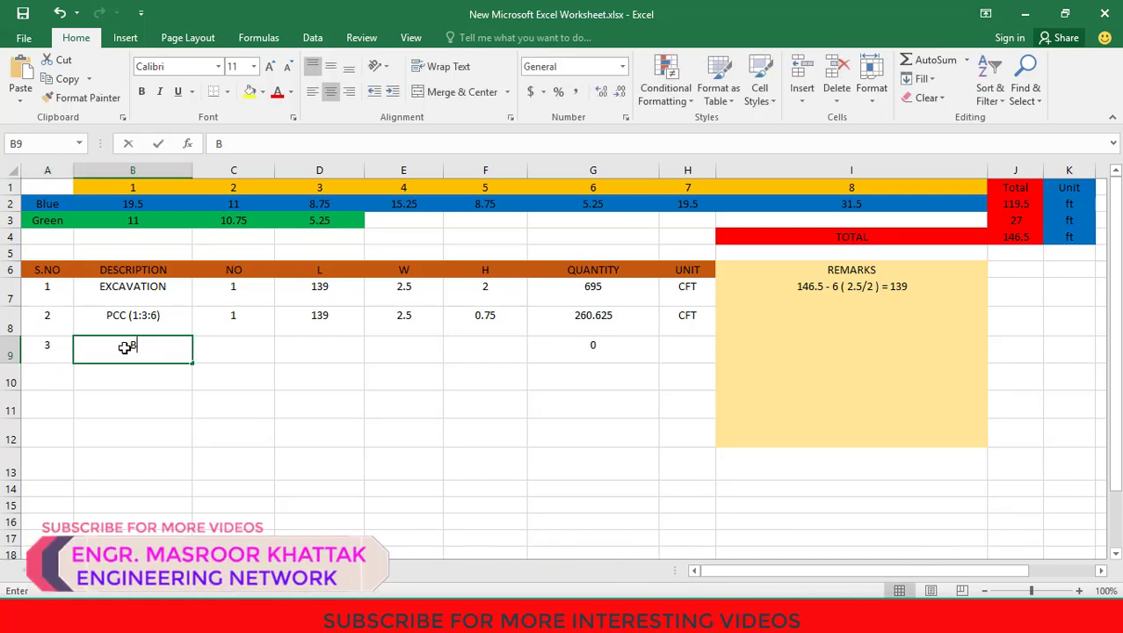
pyautogui.write('/W IN F/P')
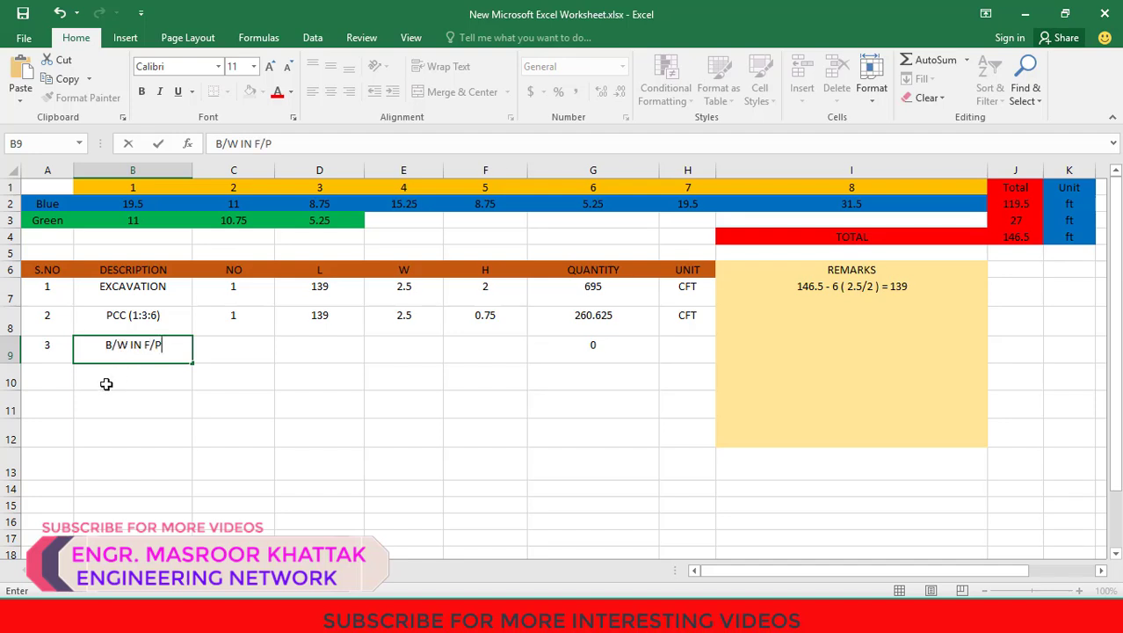
pyautogui.click(105, 383)
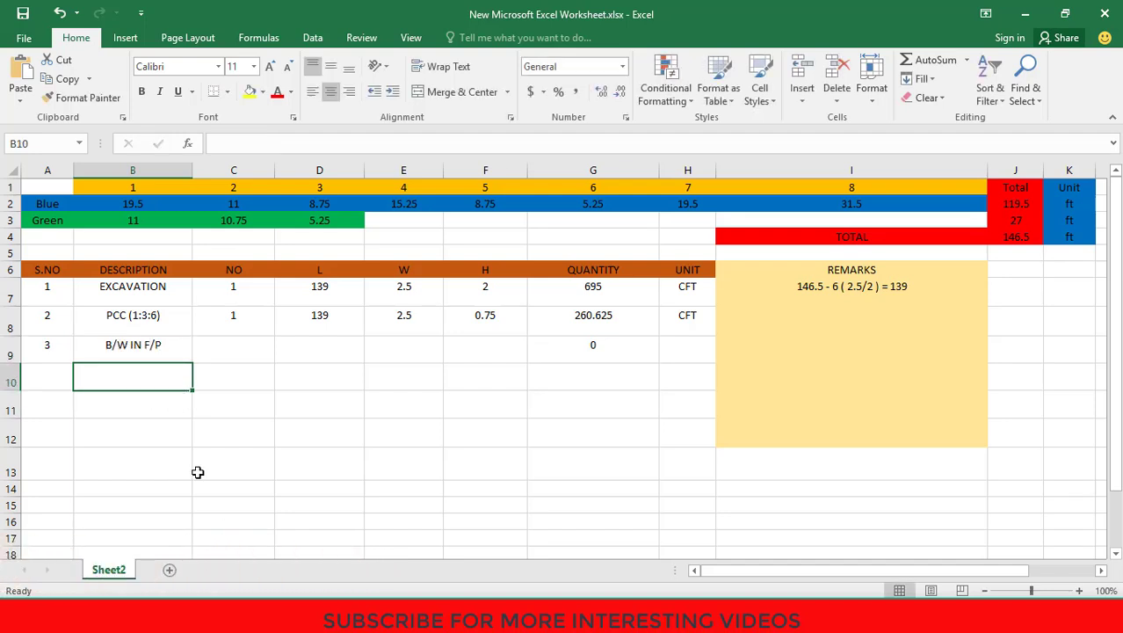
pyautogui.hotkey('alt', 'Tab')
pyautogui.moveTo(434, 458)
pyautogui.mouseDown()
pyautogui.moveTo(434, 437)
pyautogui.moveTo(420, 455)
pyautogui.mouseUp()
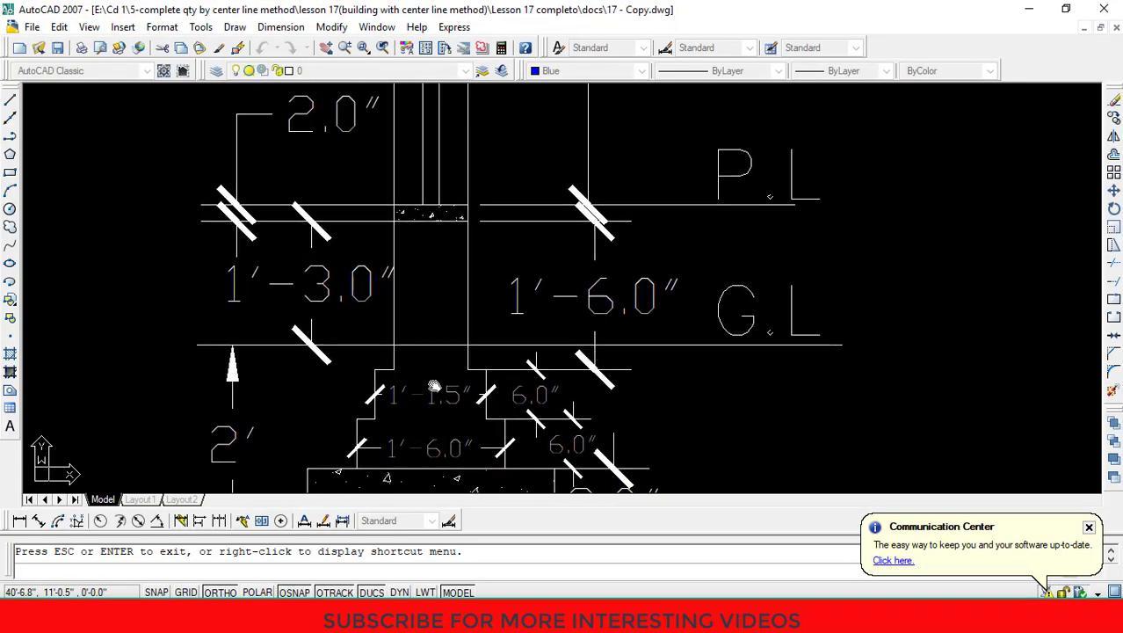
pyautogui.moveTo(444, 362); pyautogui.dragTo(446, 376)
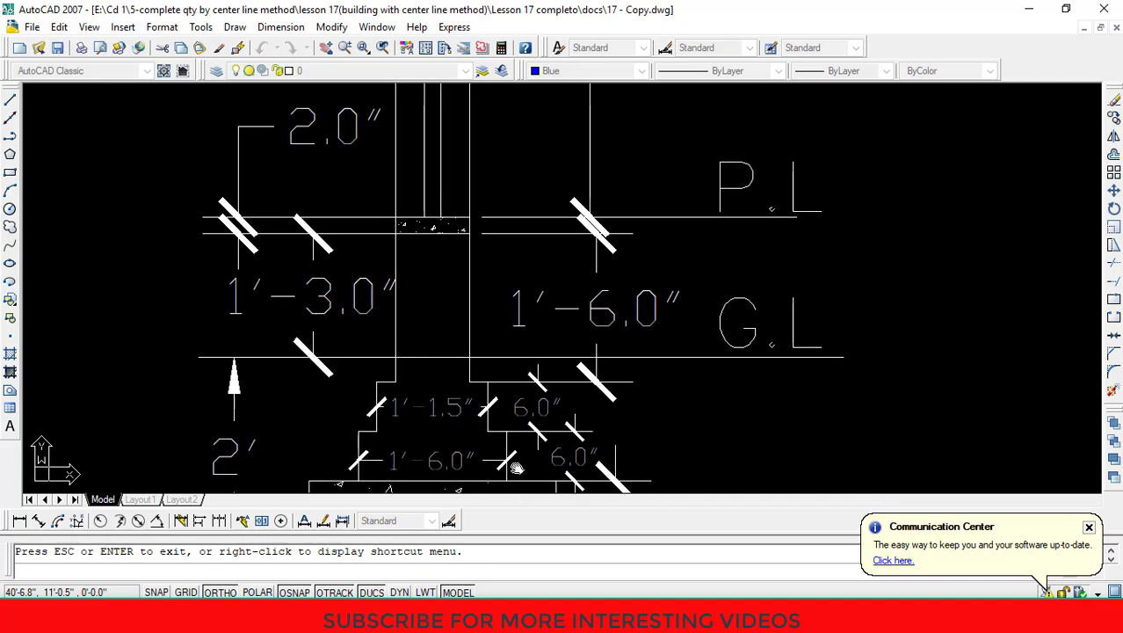
pyautogui.hotkey('alt', 'Tab')
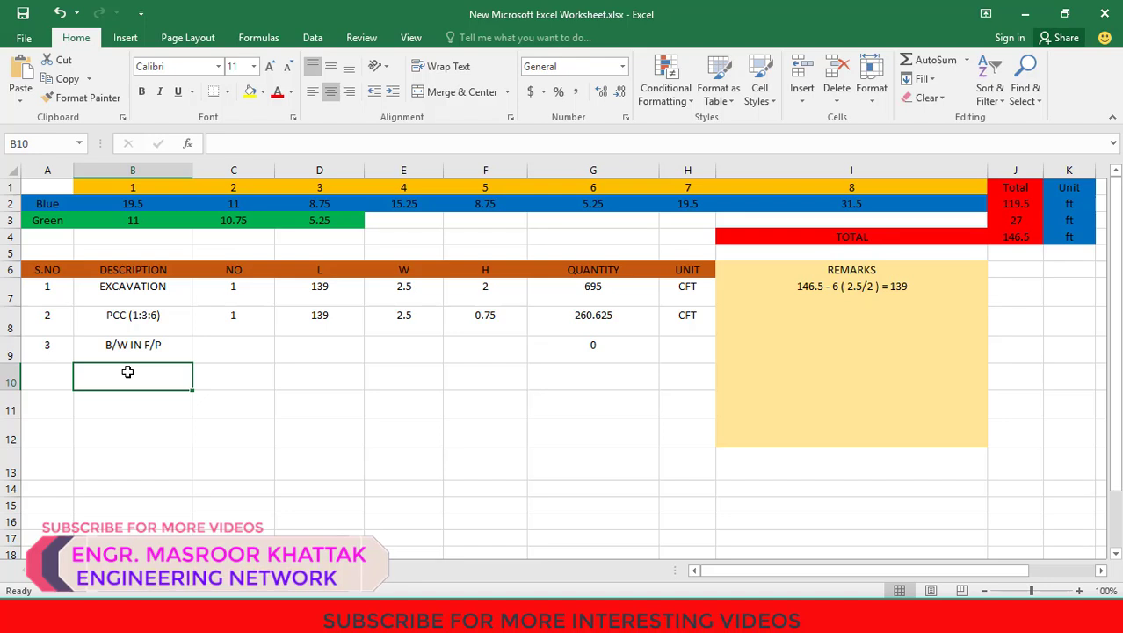
# - Add a STEP 1 row under B/W IN F/P with NO 1, then check the remarks column
pyautogui.write('STEP 1')
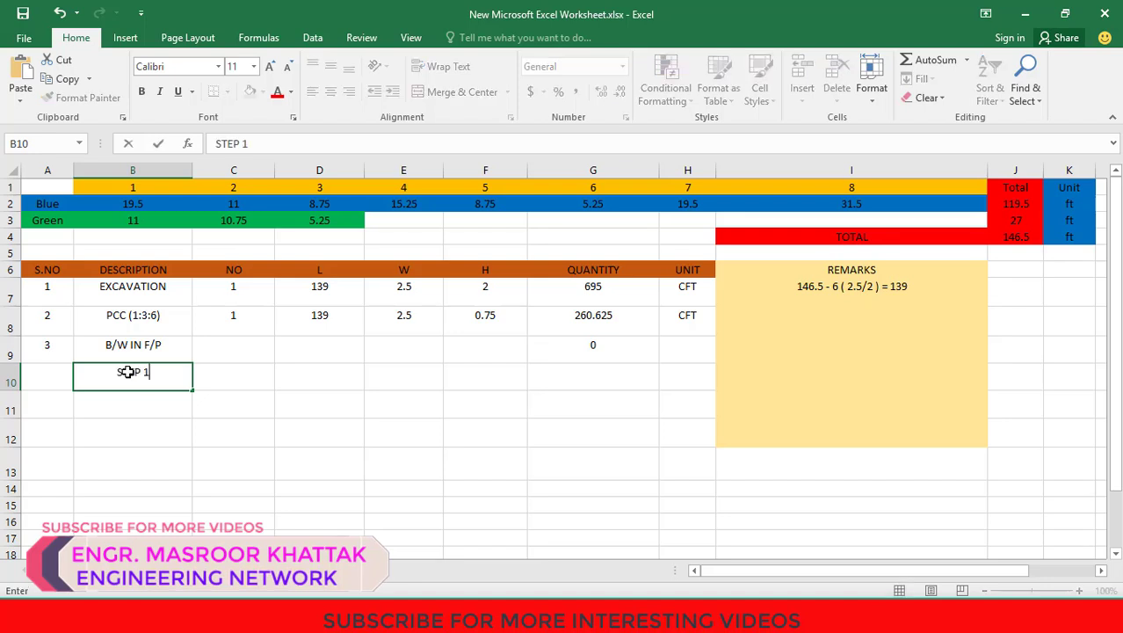
pyautogui.click(227, 374)
pyautogui.write('1')
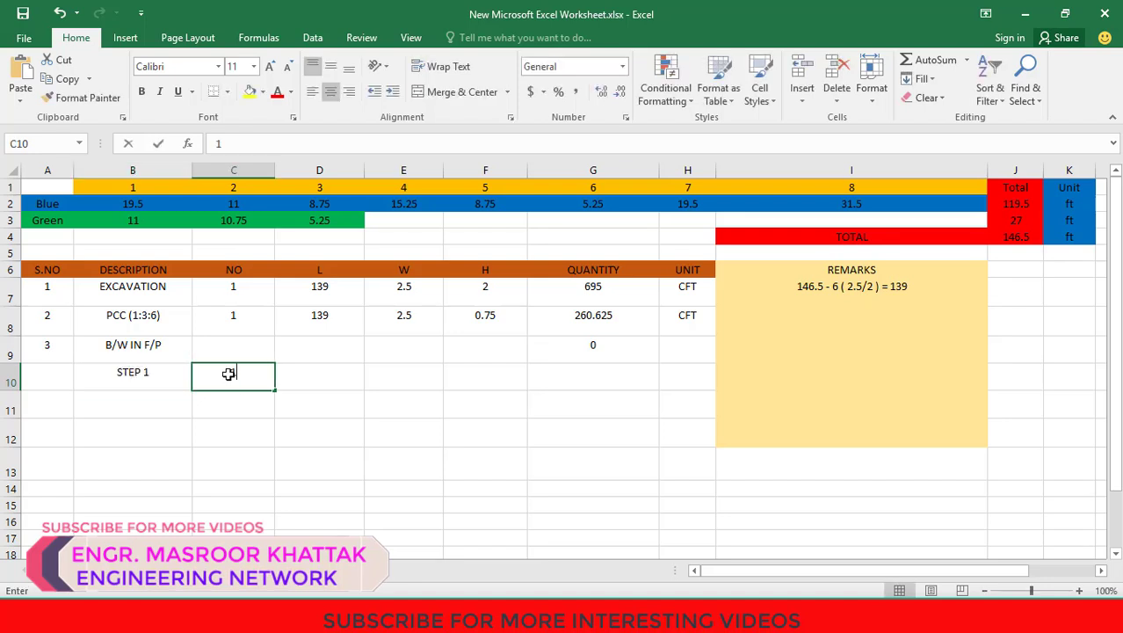
pyautogui.click(318, 379)
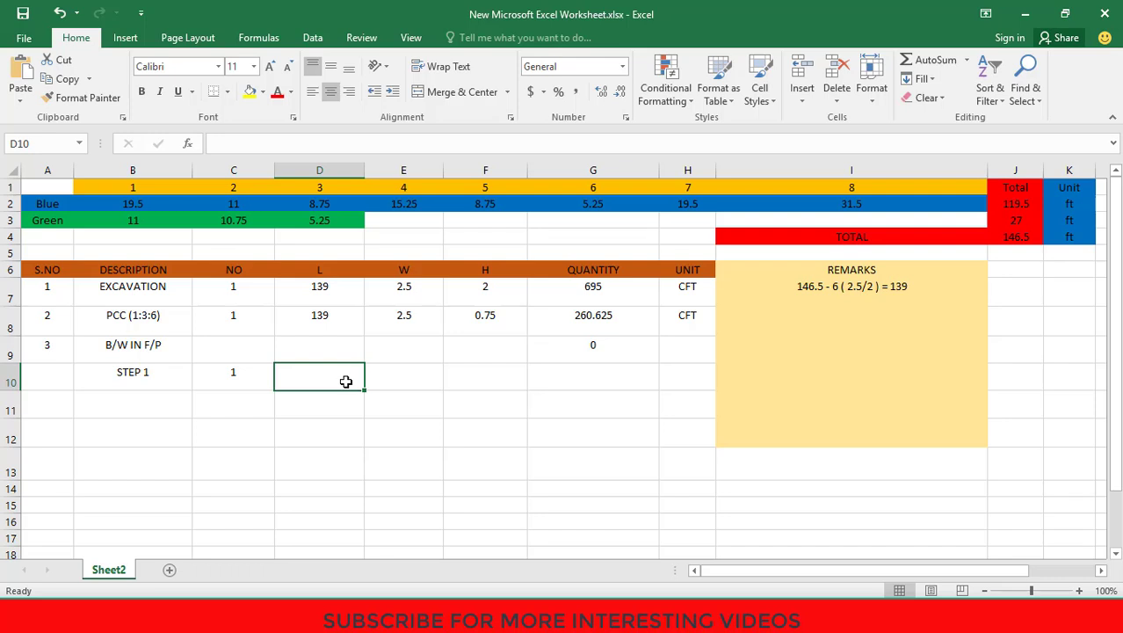
pyautogui.click(788, 383)
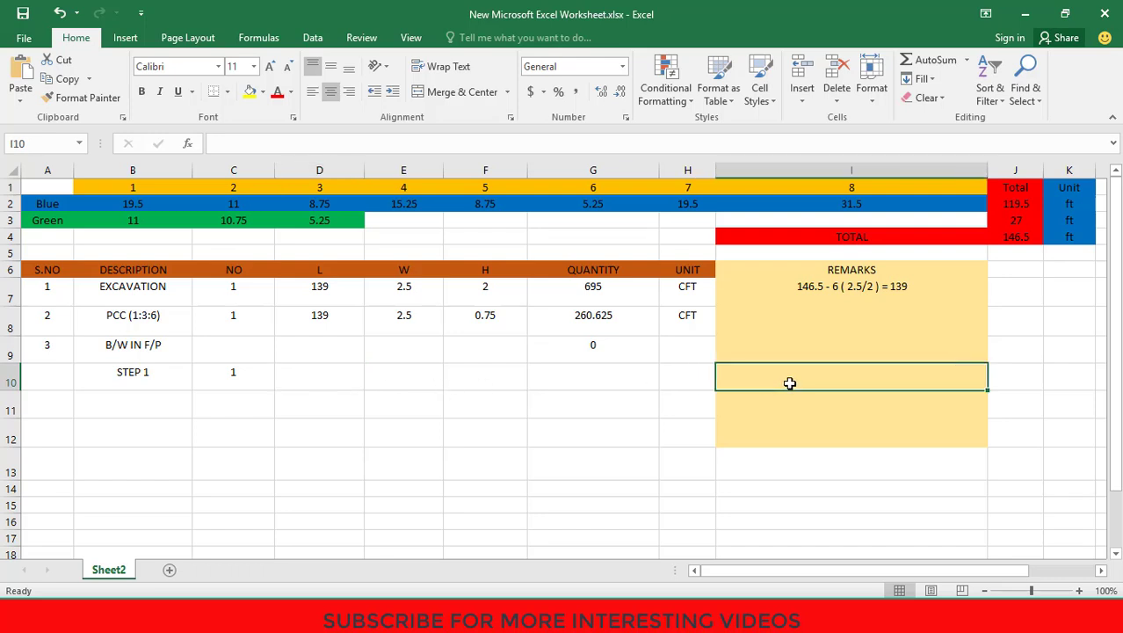
pyautogui.click(848, 293)
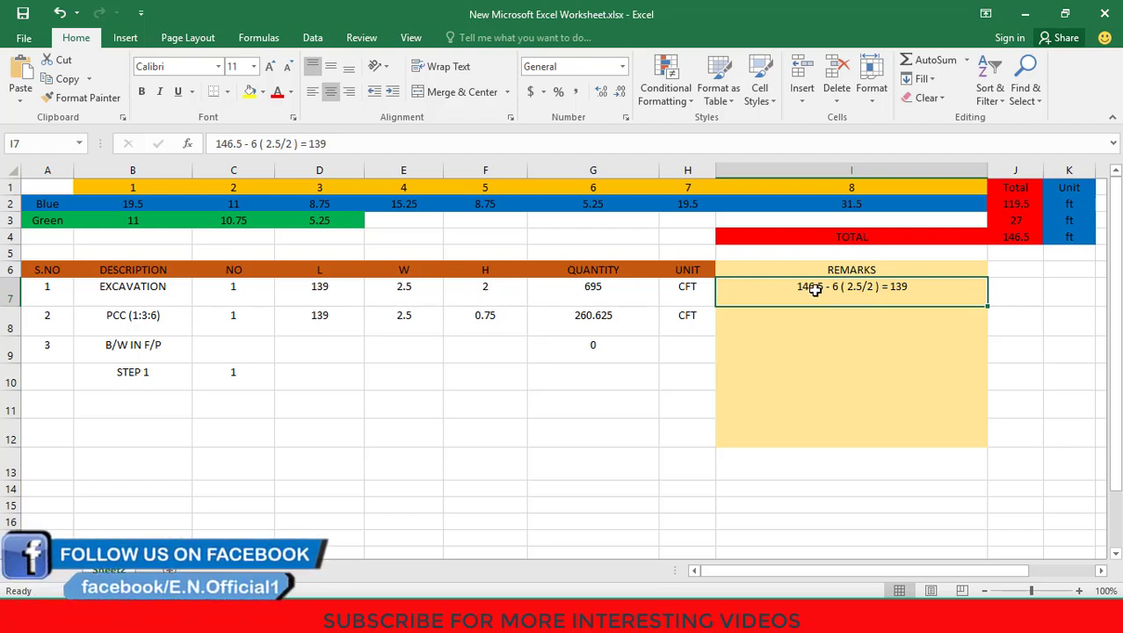
pyautogui.click(761, 375)
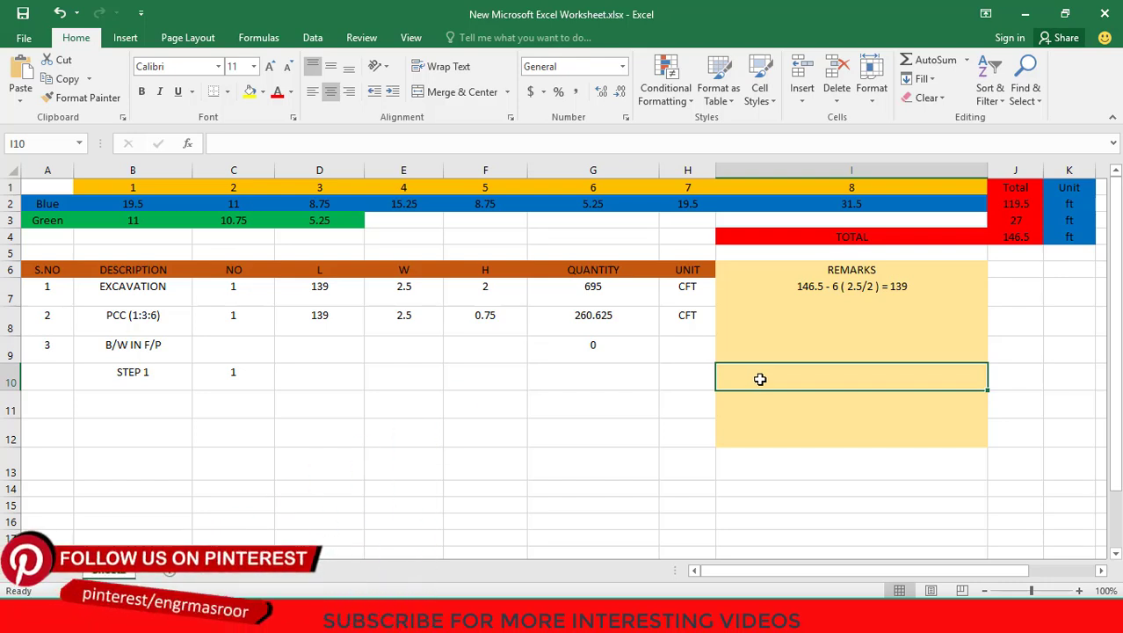
# - Write the STEP 1 remark '146.5 - 6 ( 1.5/2) = 142' in the REMARKS column
pyautogui.doubleClick(761, 378)
pyautogui.write('146')
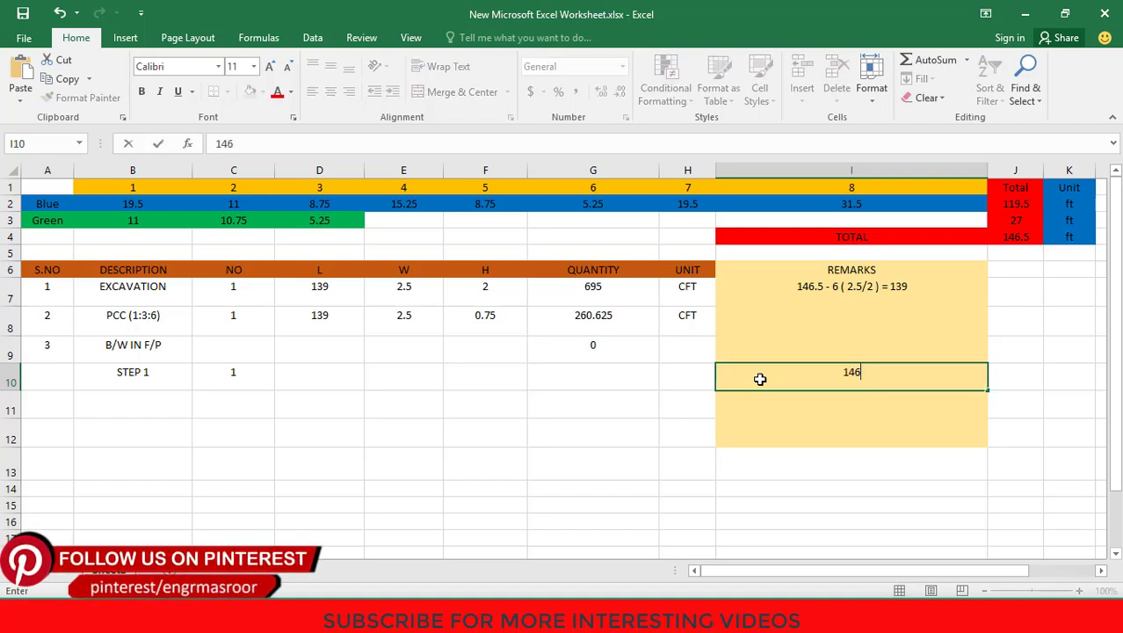
pyautogui.write('.5 -')
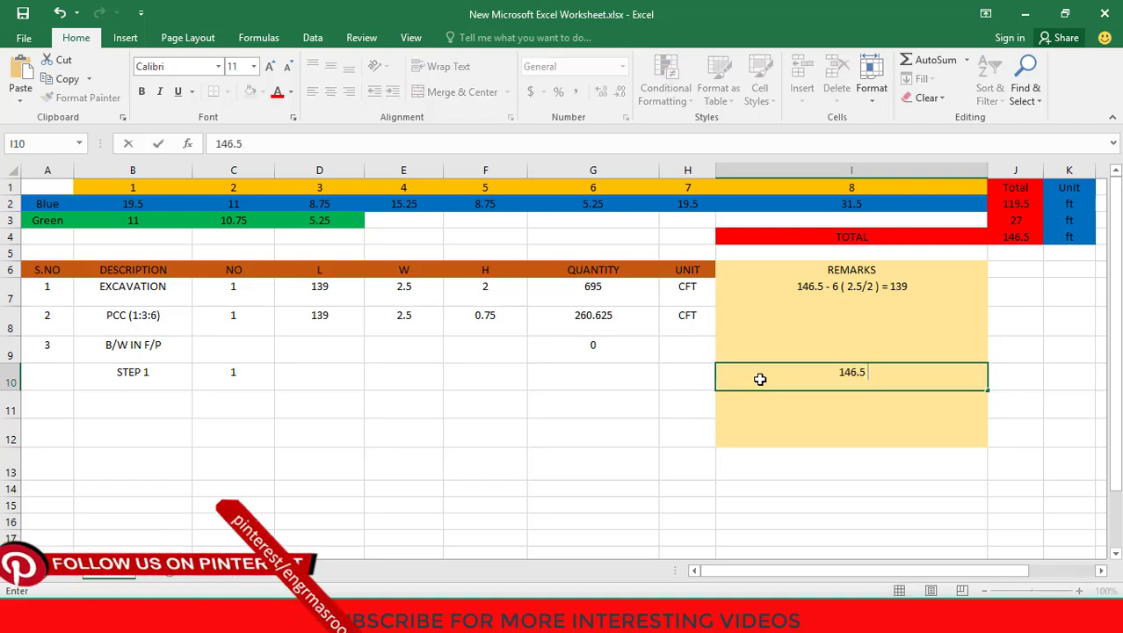
pyautogui.write(' 6')
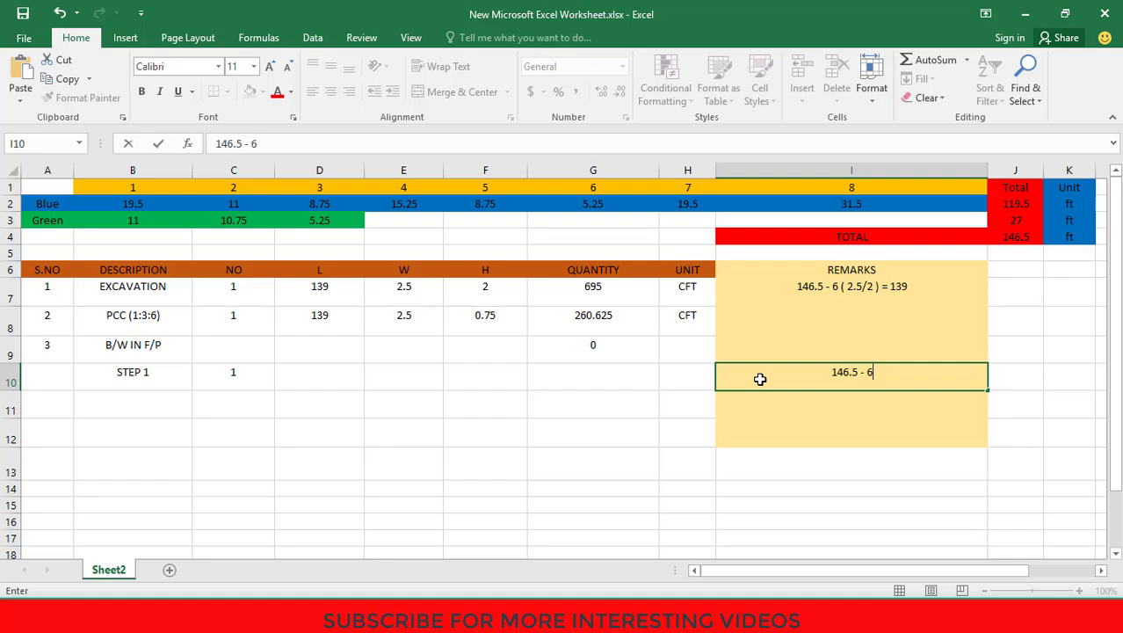
pyautogui.write(' ( 1.5/2)')
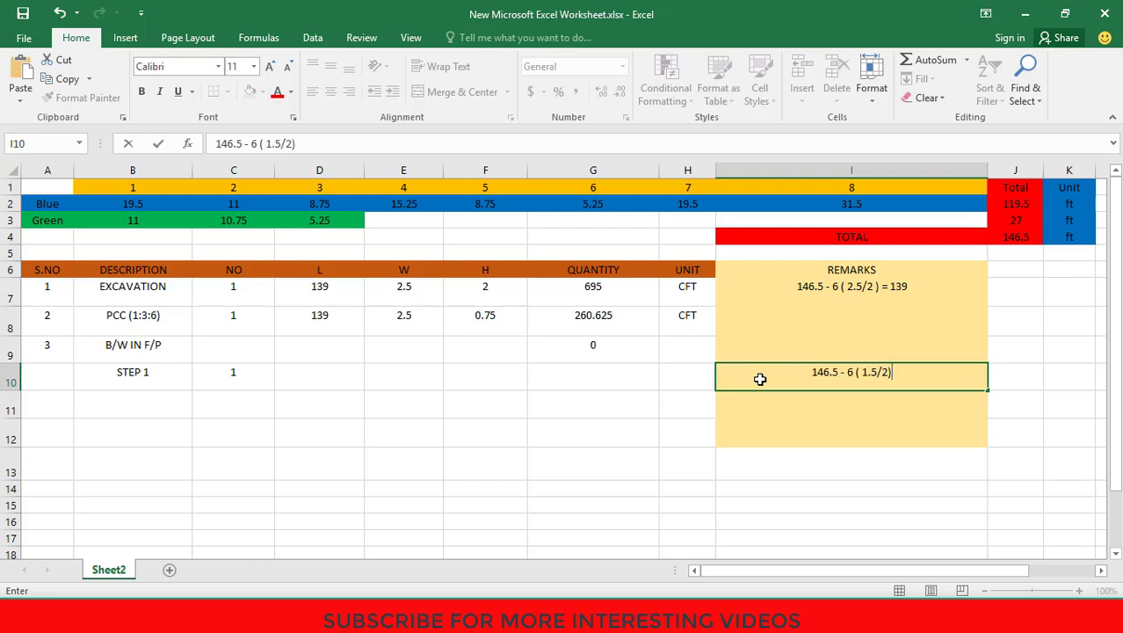
pyautogui.write(' =')
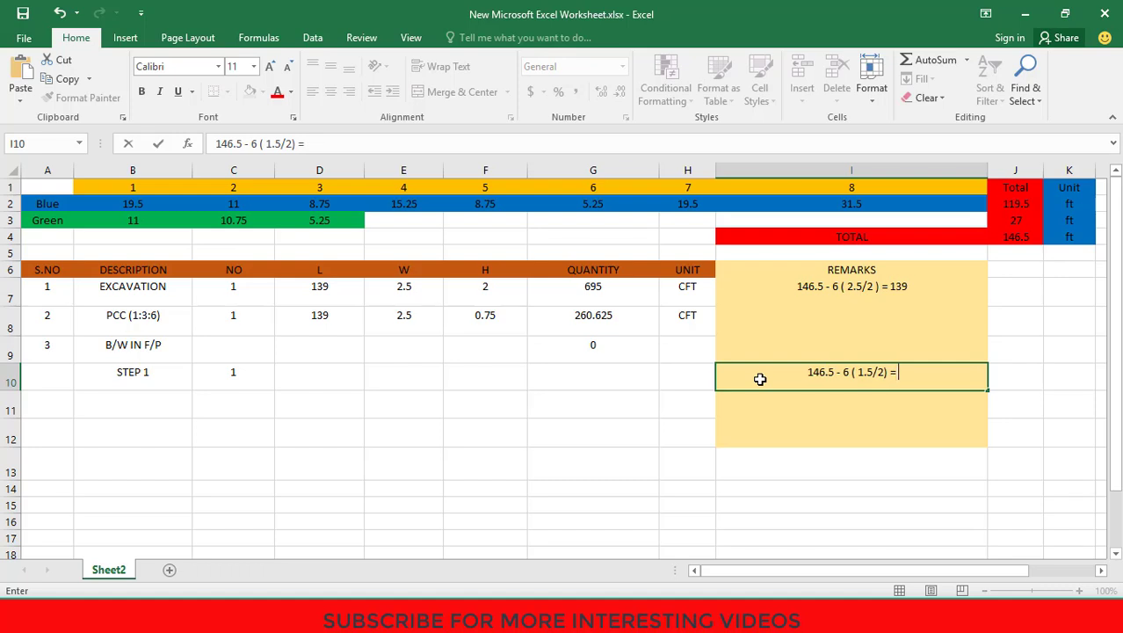
pyautogui.write(' 142')
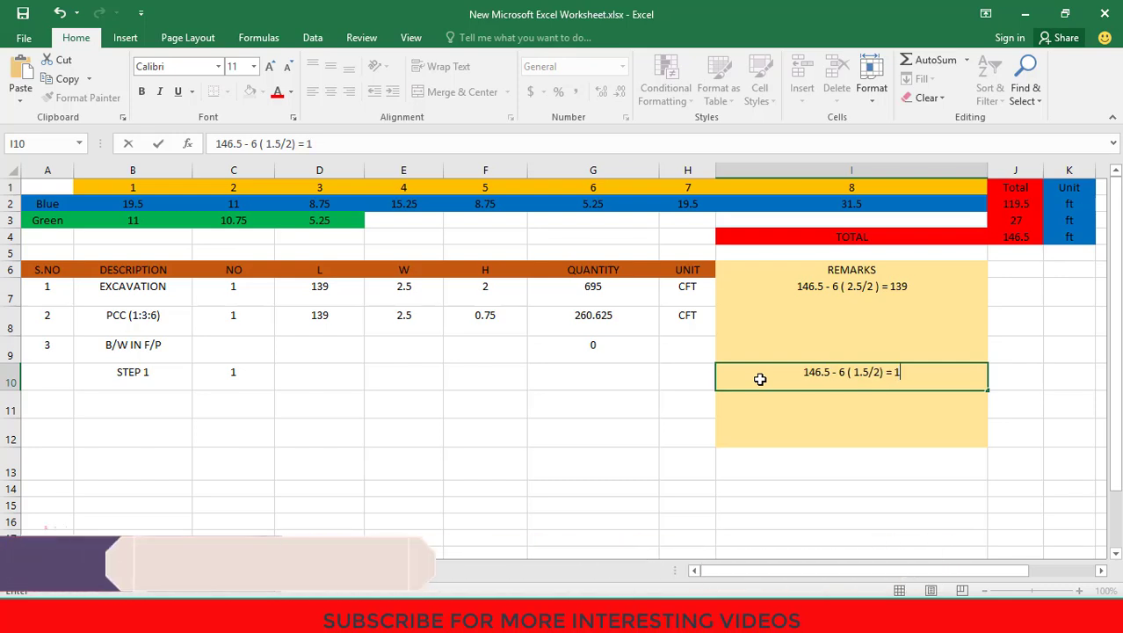
pyautogui.click(319, 388)
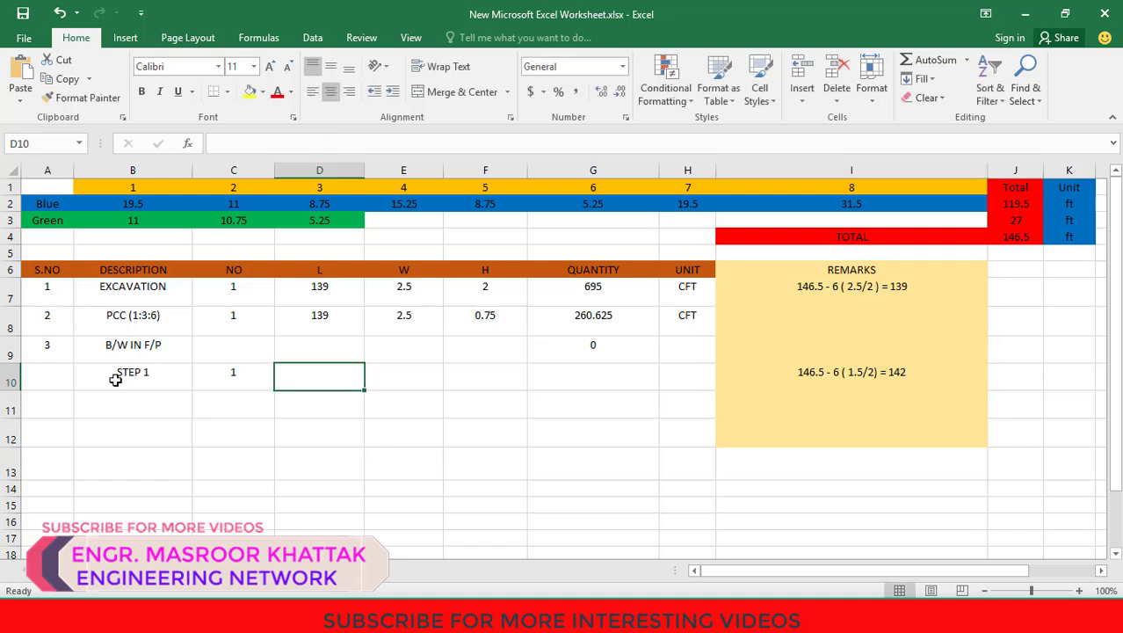
# - Enter STEP 1's L 142, W 1.5, H 0.5 and copy the quantity formula down, giving 106.5
pyautogui.write('142')
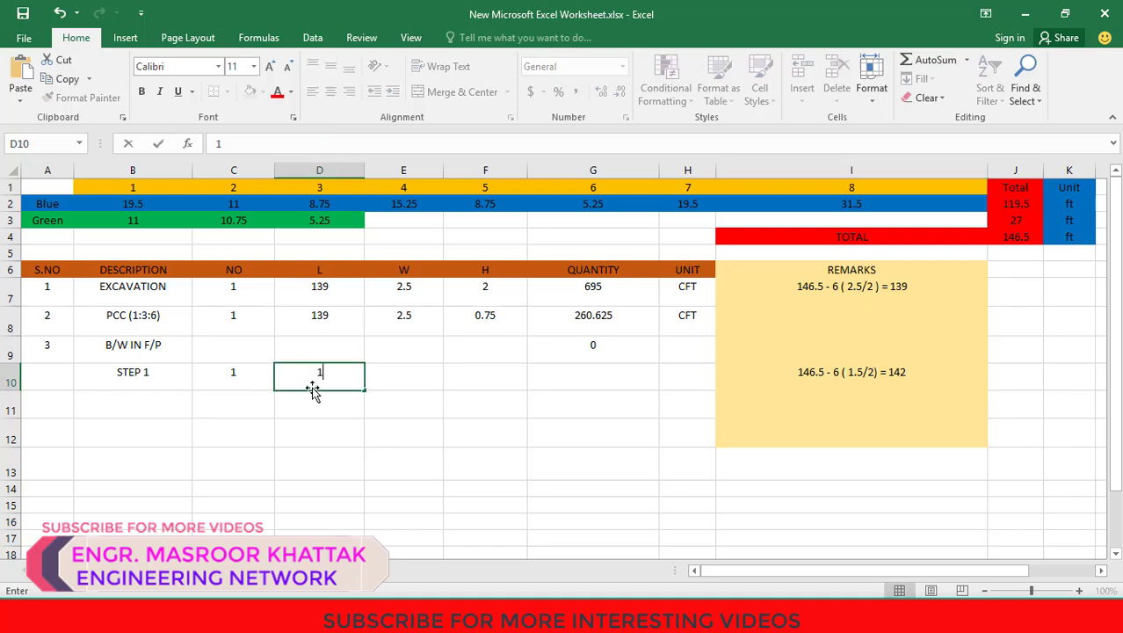
pyautogui.click(402, 379)
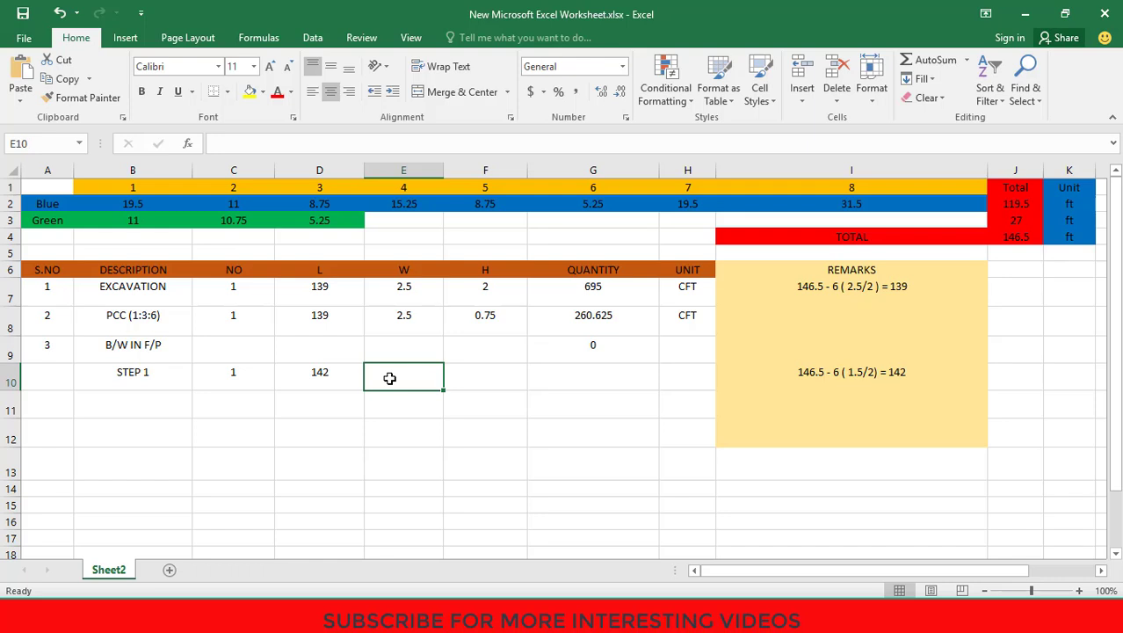
pyautogui.write('1.5')
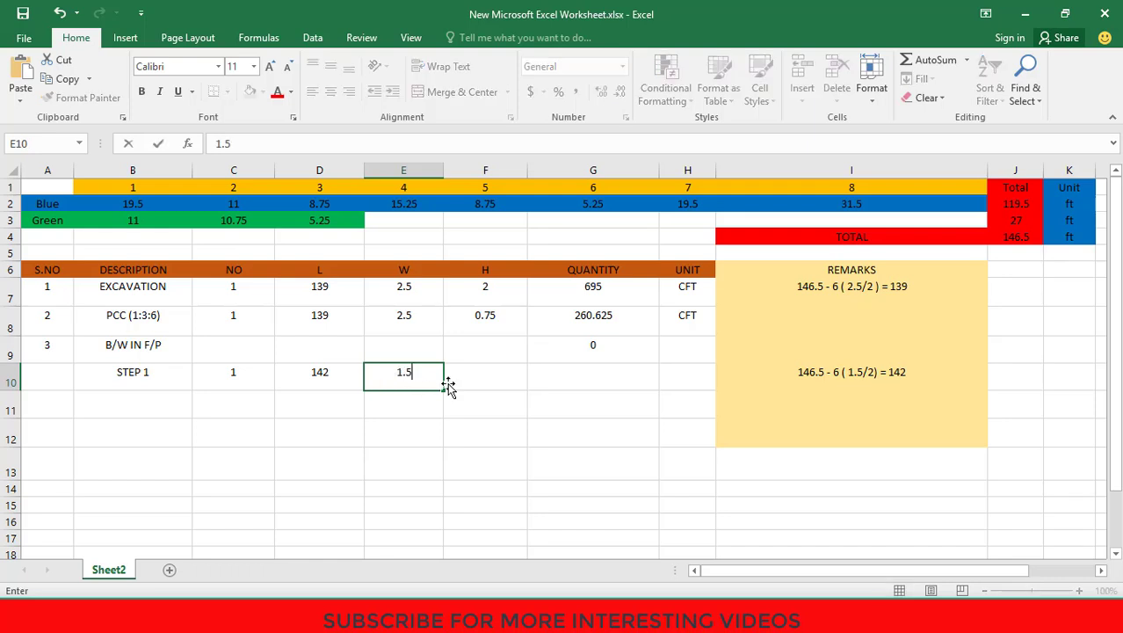
pyautogui.click(486, 380)
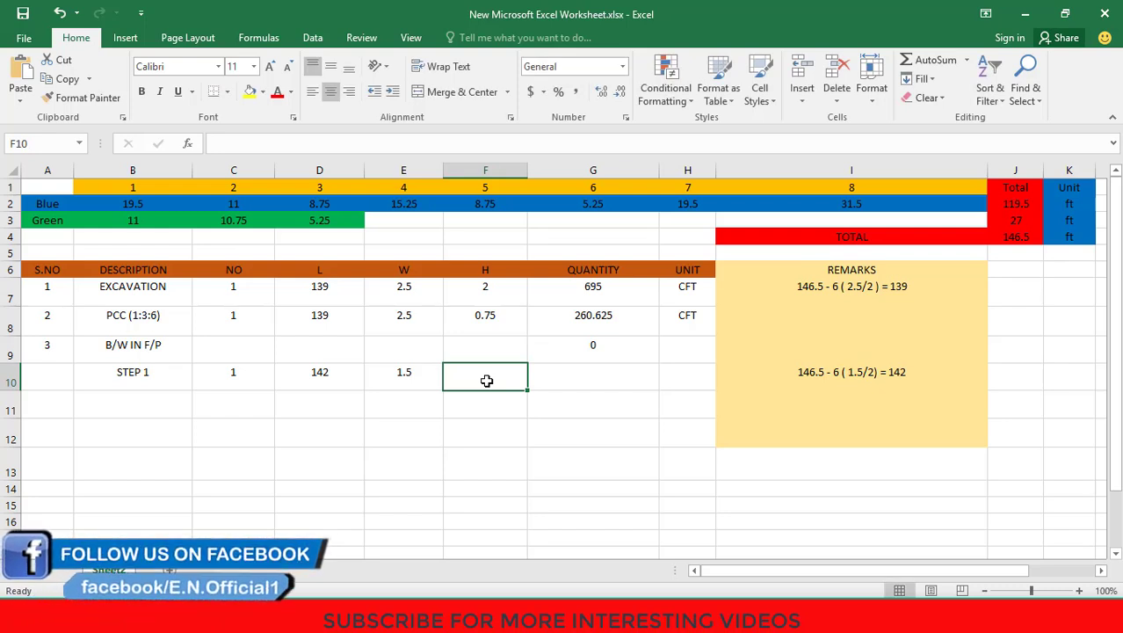
pyautogui.write('0')
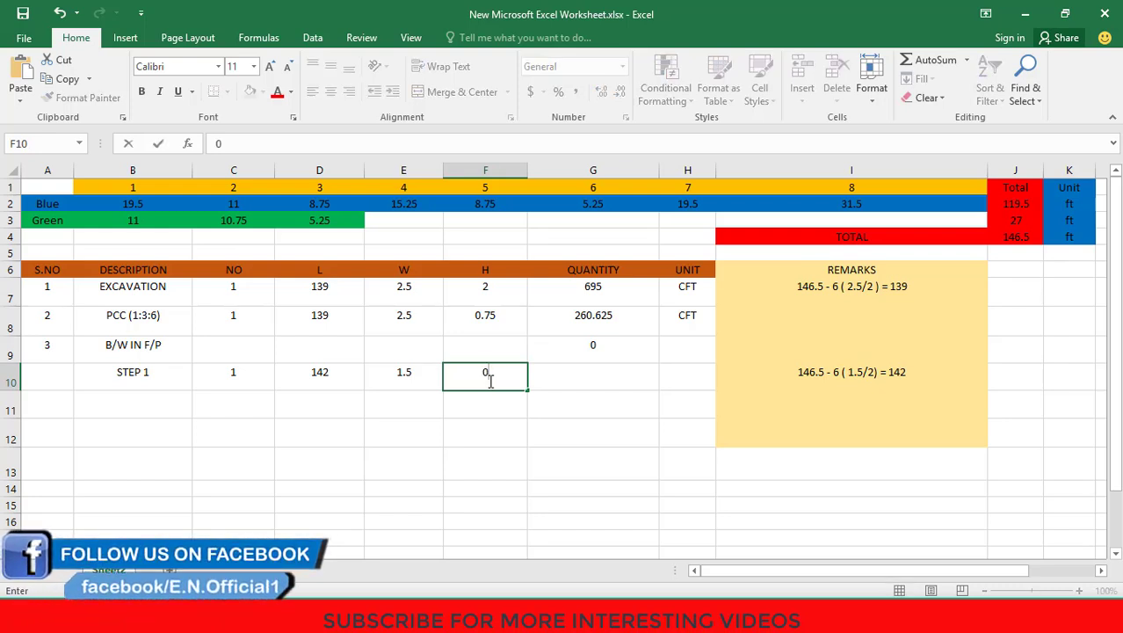
pyautogui.write('.5')
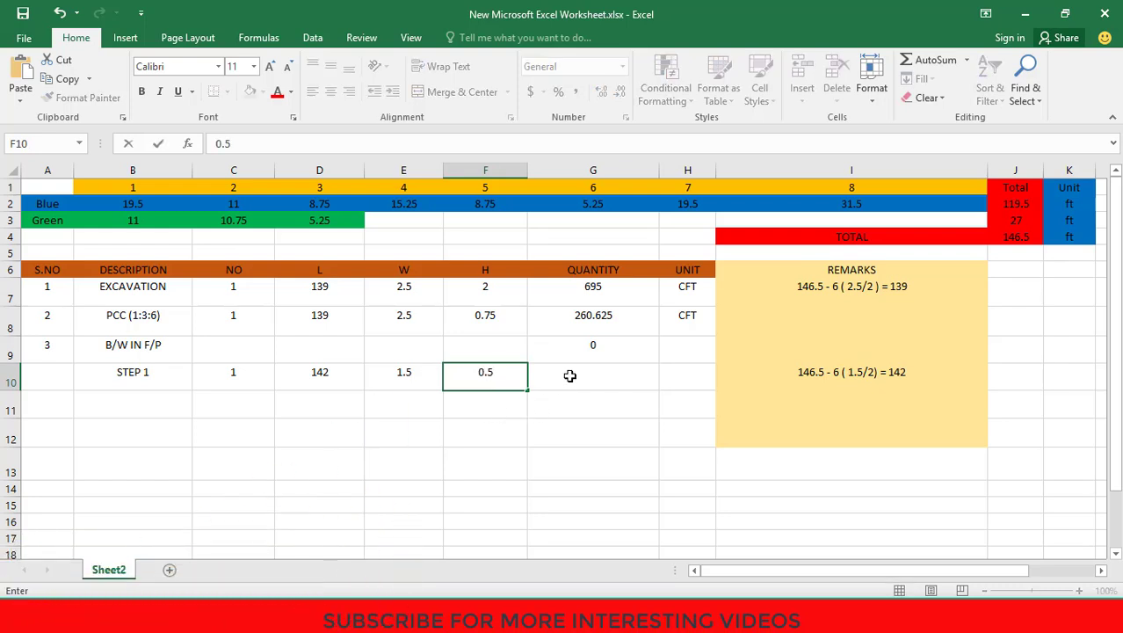
pyautogui.click(570, 376)
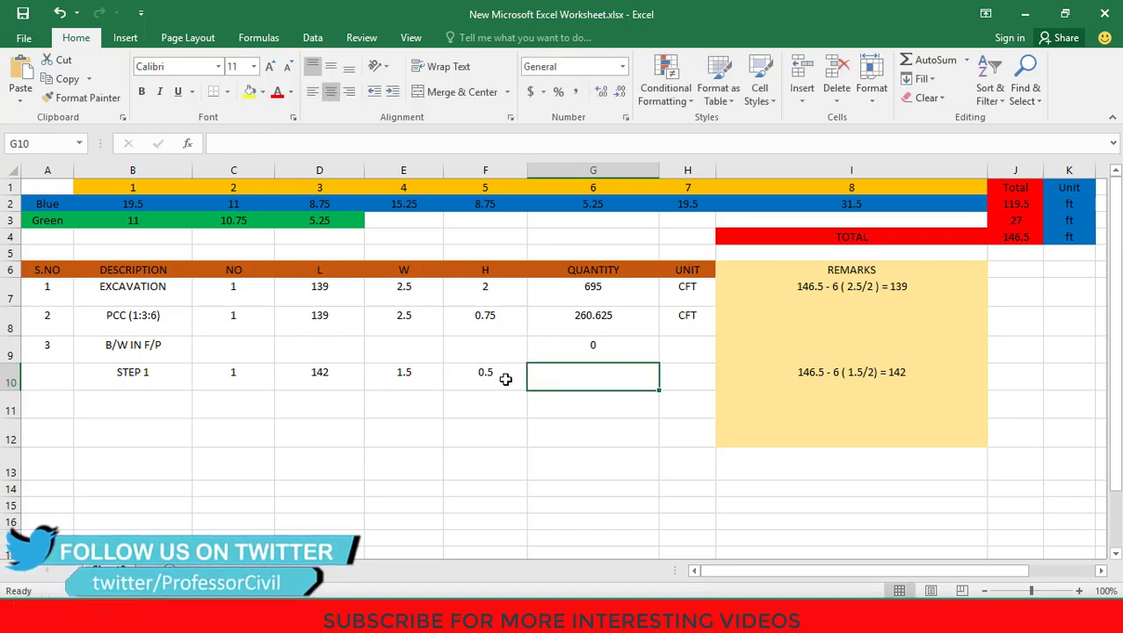
pyautogui.click(632, 330)
pyautogui.moveTo(657, 334); pyautogui.dragTo(648, 389)
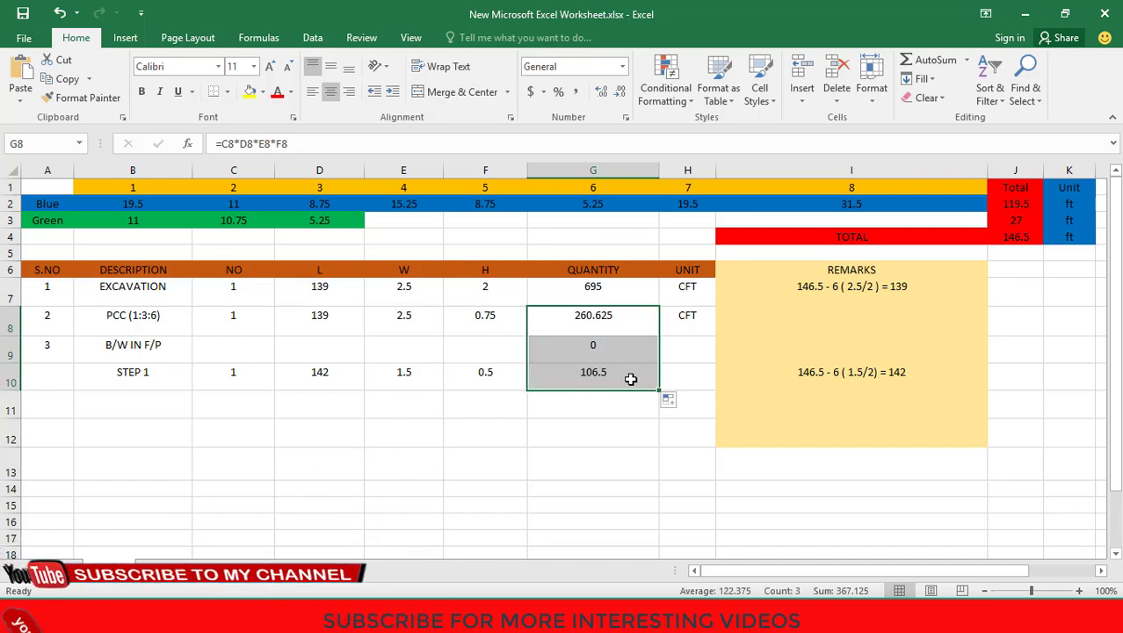
# - Give STEP 1 the unit CFT, add STEP 2 with NO 1, and start its remark '146.5'
pyautogui.click(674, 378)
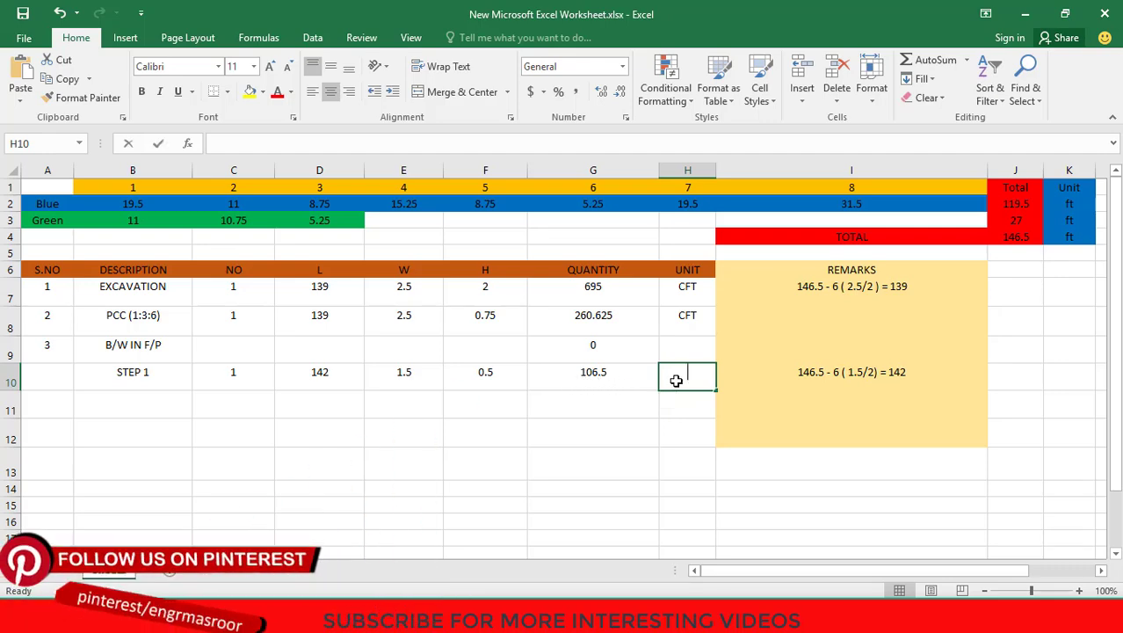
pyautogui.write('CFT')
pyautogui.click(138, 414)
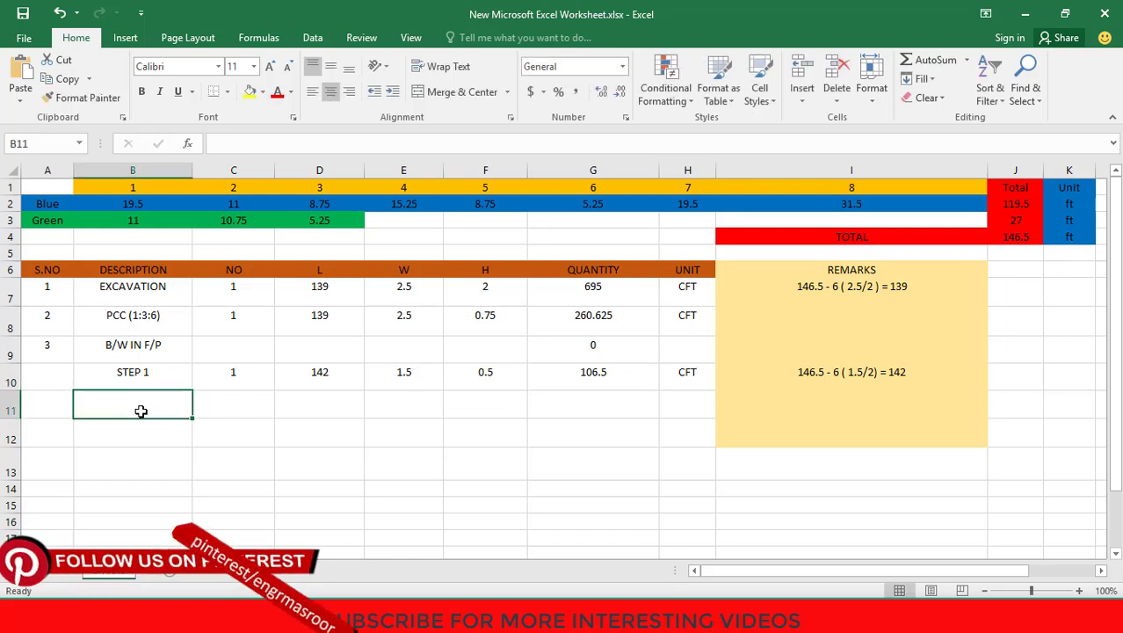
pyautogui.write('STEP 2')
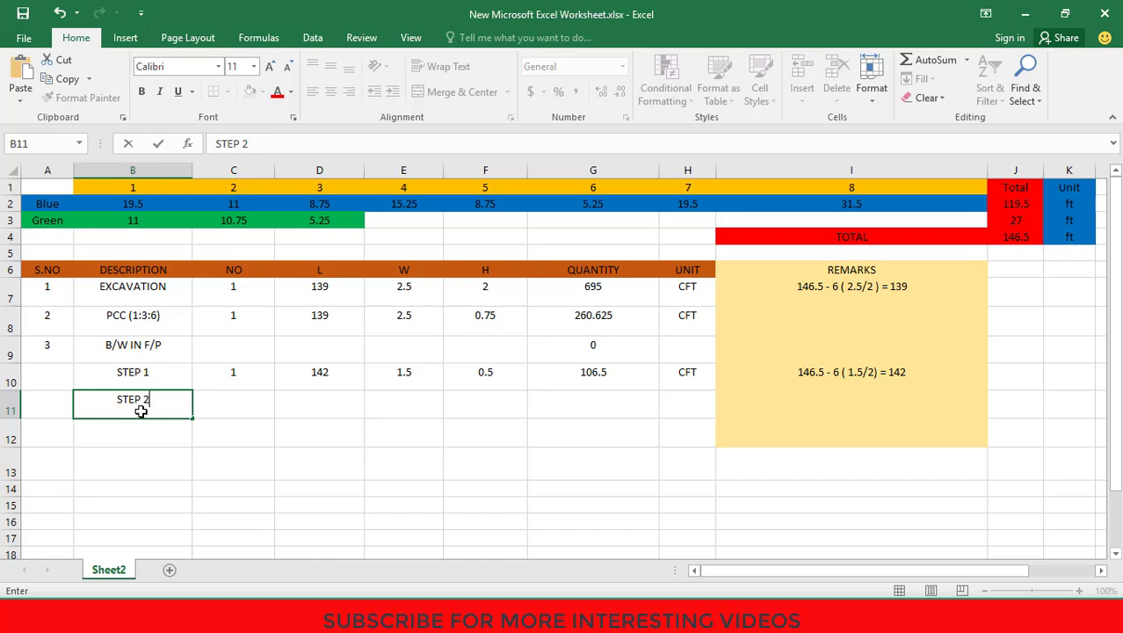
pyautogui.click(228, 413)
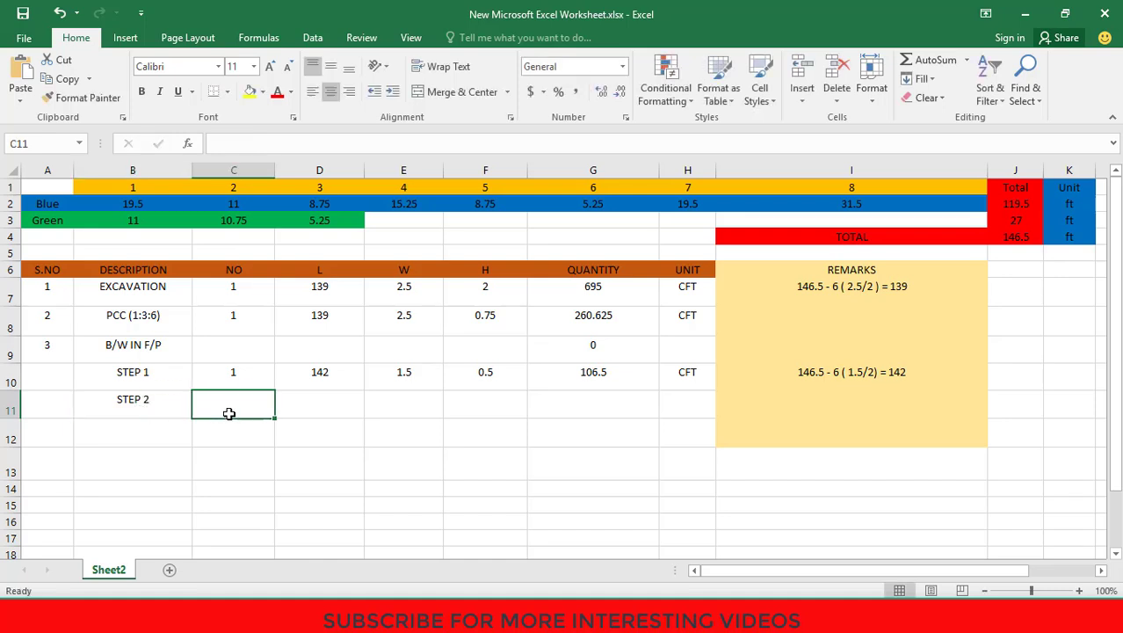
pyautogui.write('1')
pyautogui.click(321, 405)
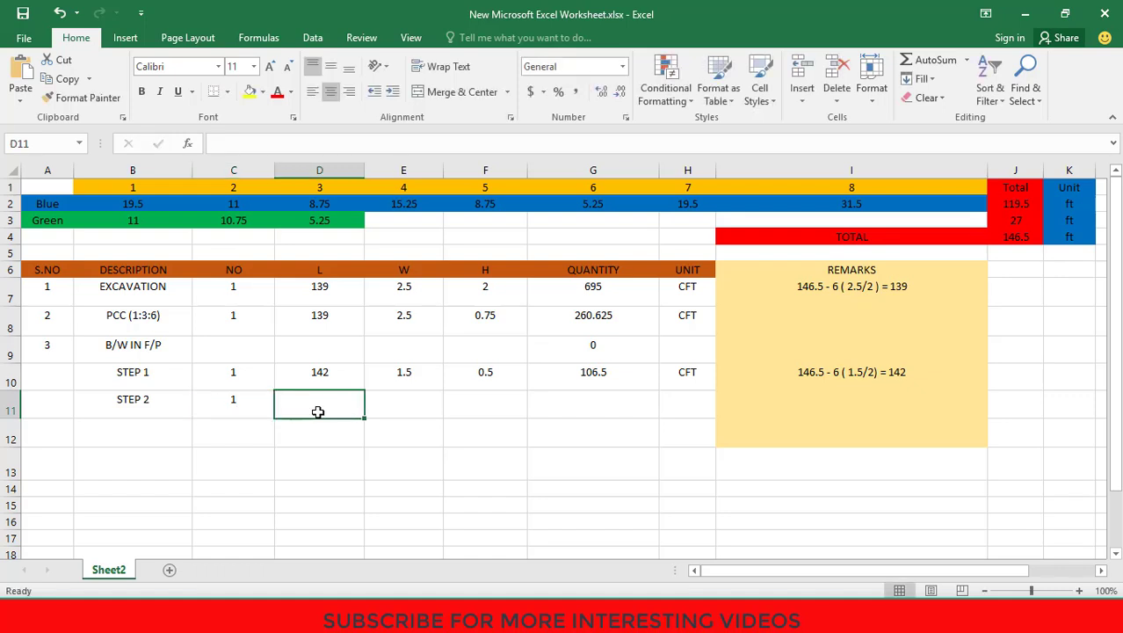
pyautogui.click(778, 403)
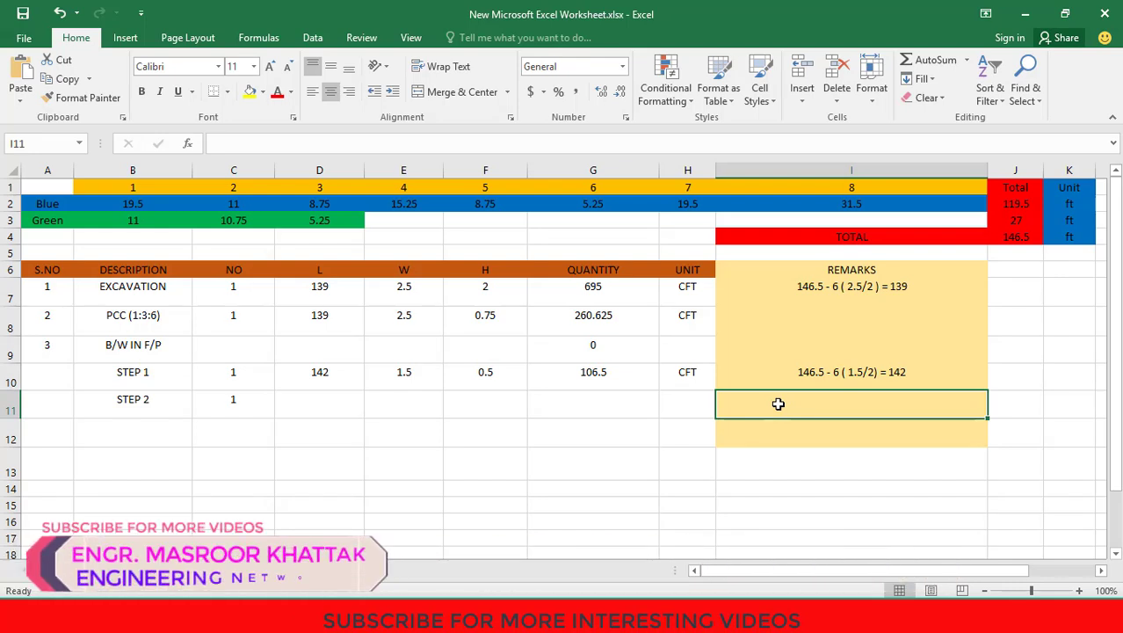
pyautogui.write('146.5')
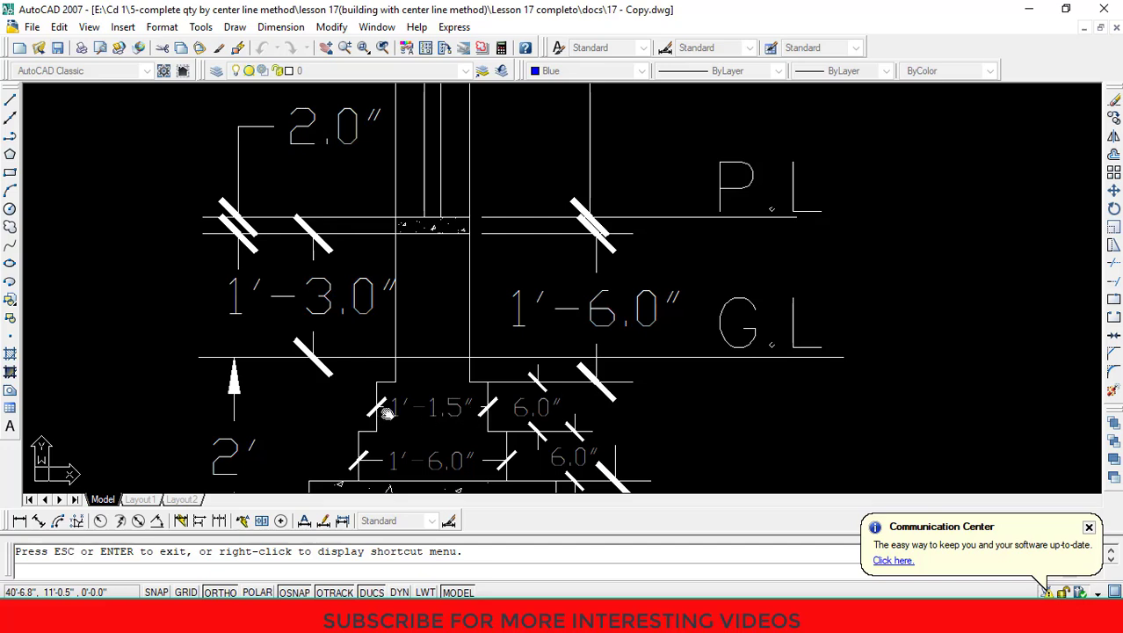
# - Review the stepped brickwork dimensions in the AutoCAD drawing, then return to Excel
pyautogui.hotkey('alt', 'Tab')
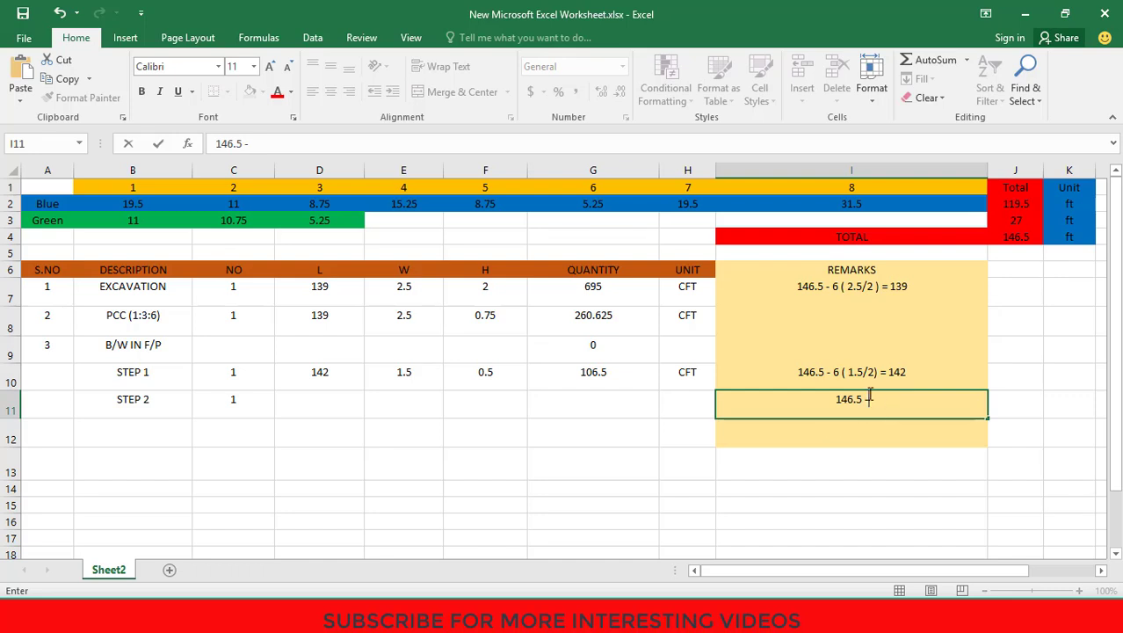
# - Complete the STEP 2 remark as '146.5 - 6 (1.125/2) = 143.125'
pyautogui.write('6 (')
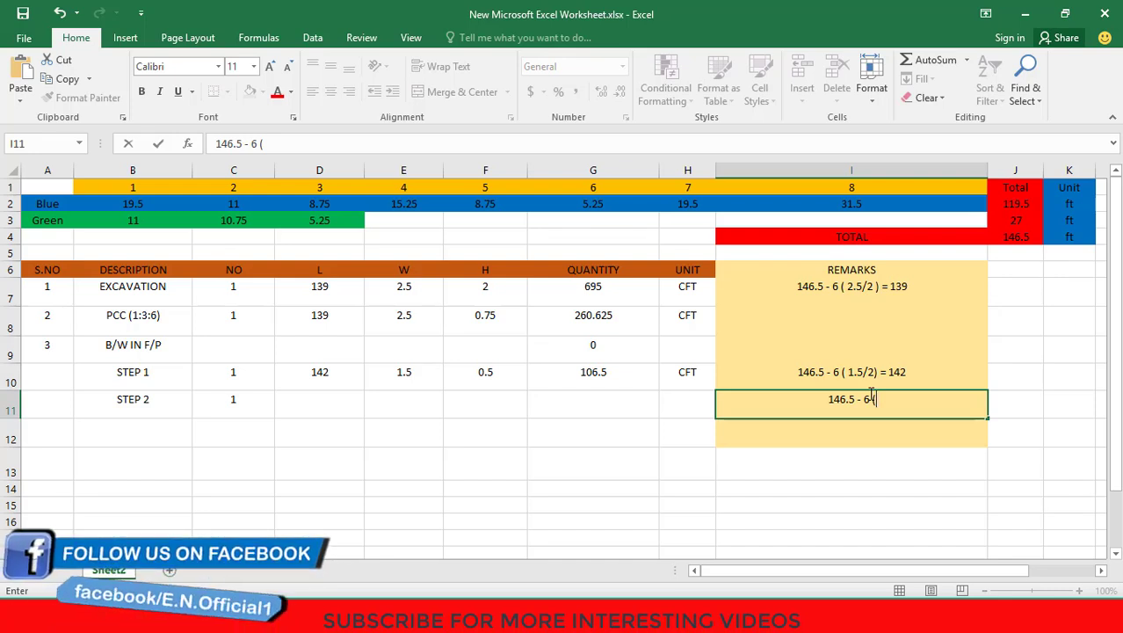
pyautogui.write('1.125/')
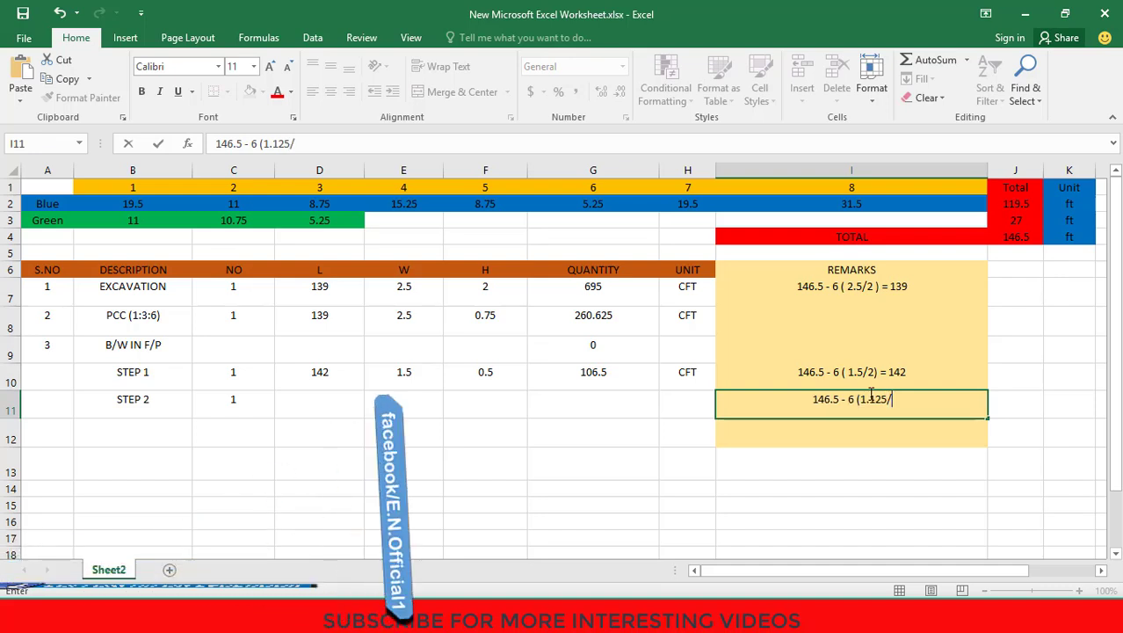
pyautogui.write('2) =')
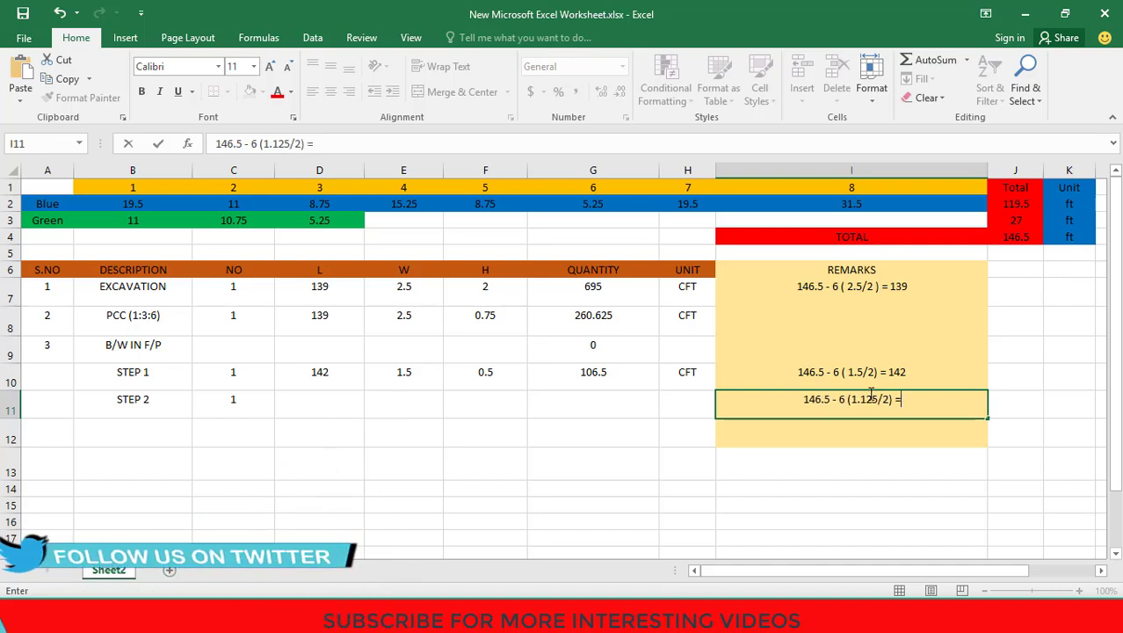
pyautogui.write(' 1')
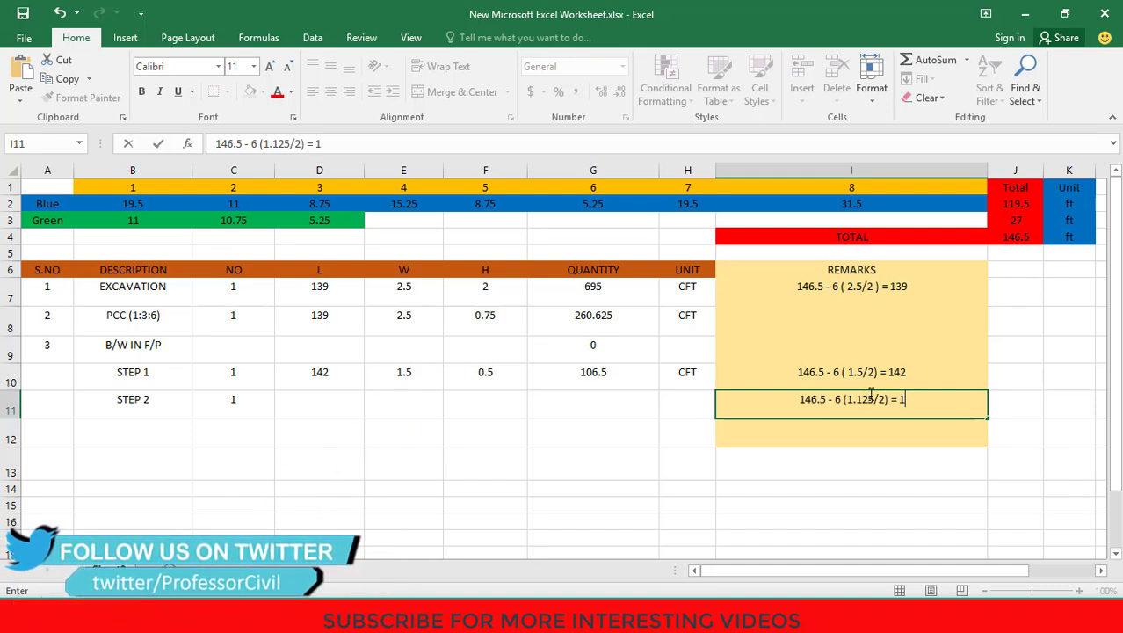
pyautogui.write('43.125')
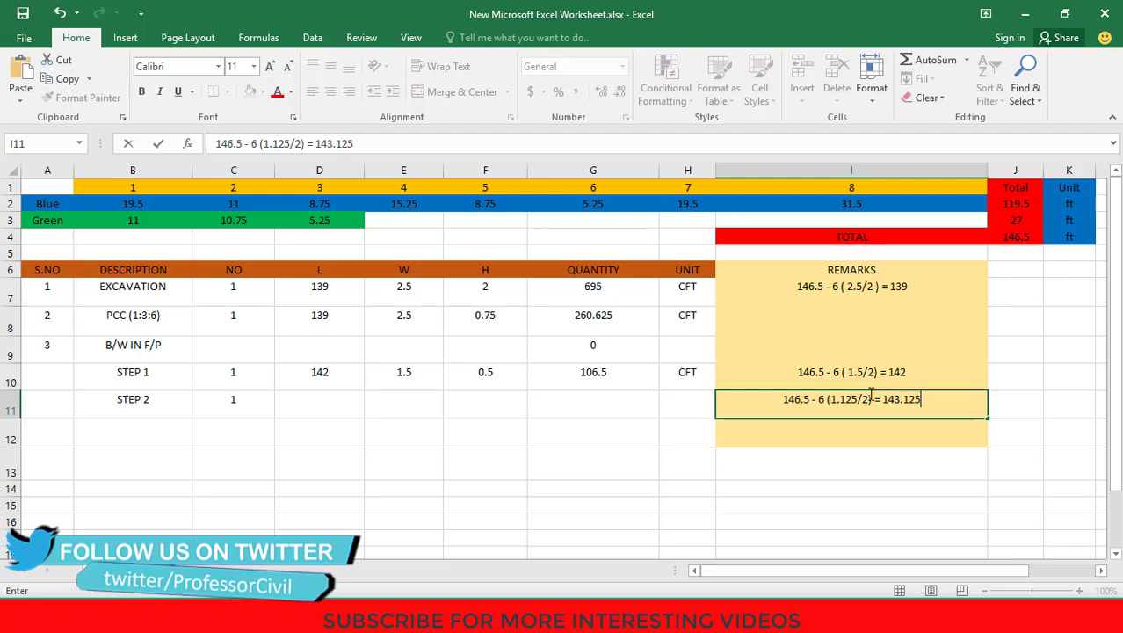
# - Enter STEP 2's dimensions: L 143.125, W 1.125, H 0.5
pyautogui.click(303, 415)
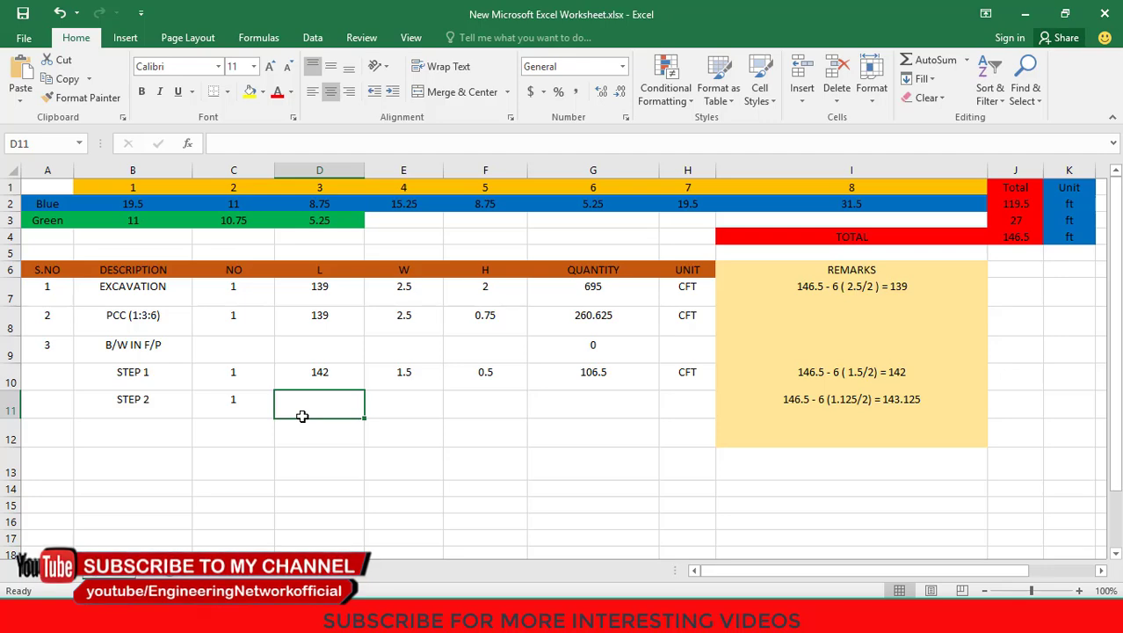
pyautogui.write('1')
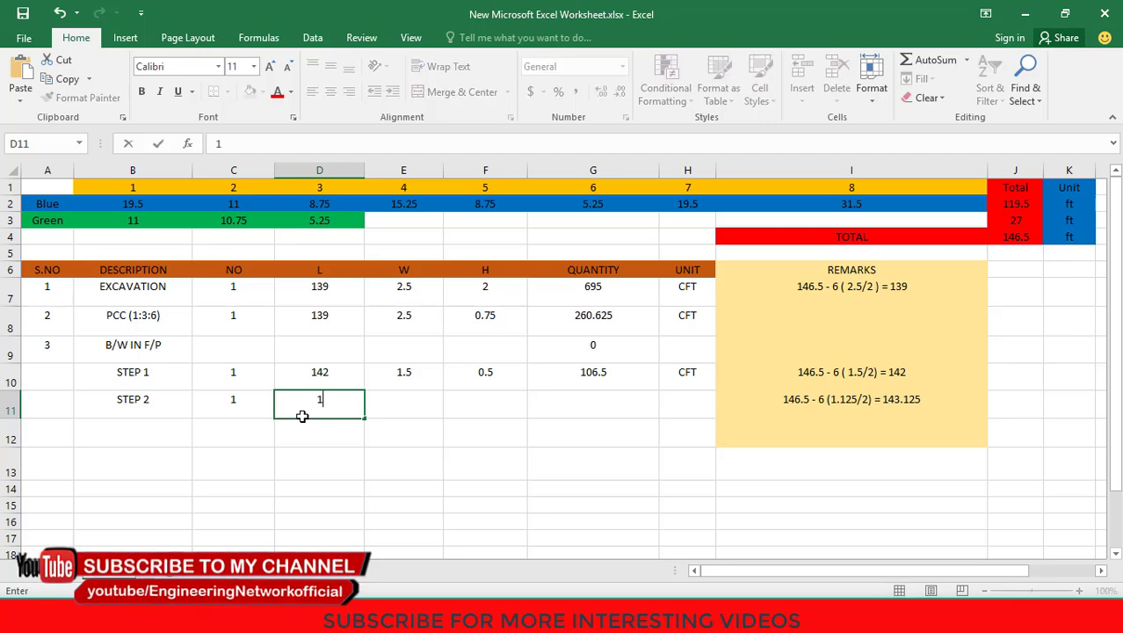
pyautogui.write('43.125')
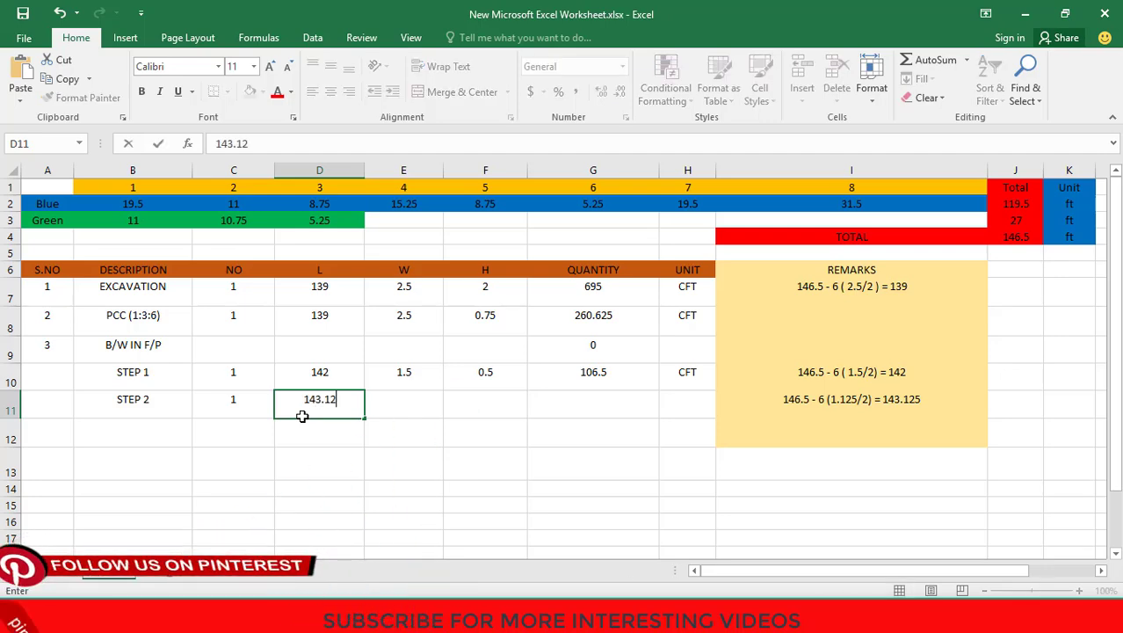
pyautogui.click(412, 404)
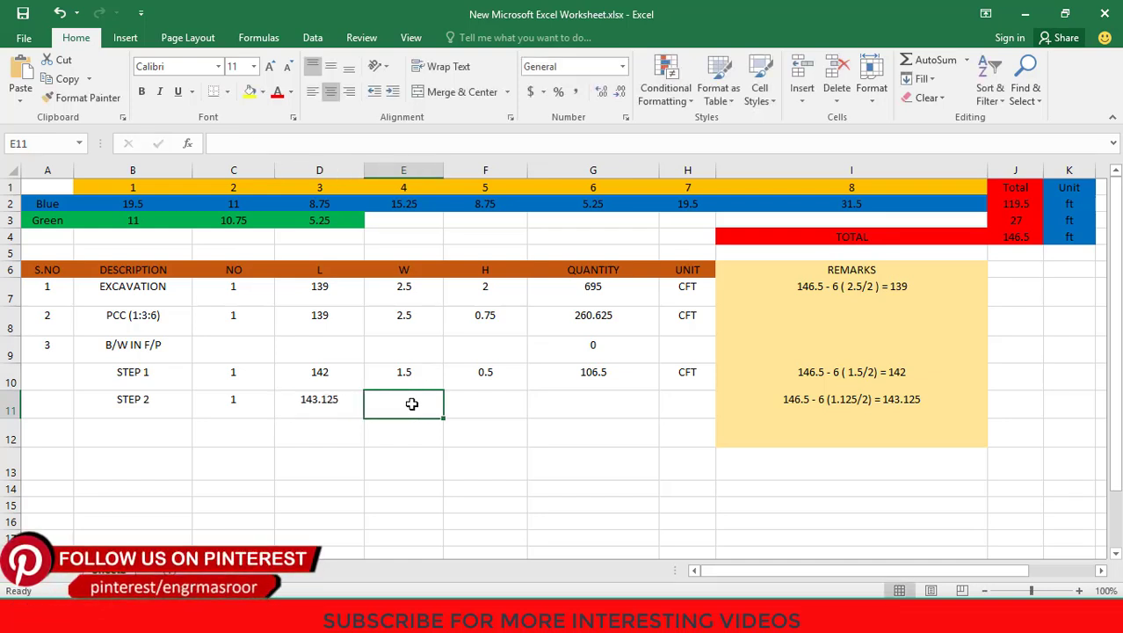
pyautogui.write('1.125')
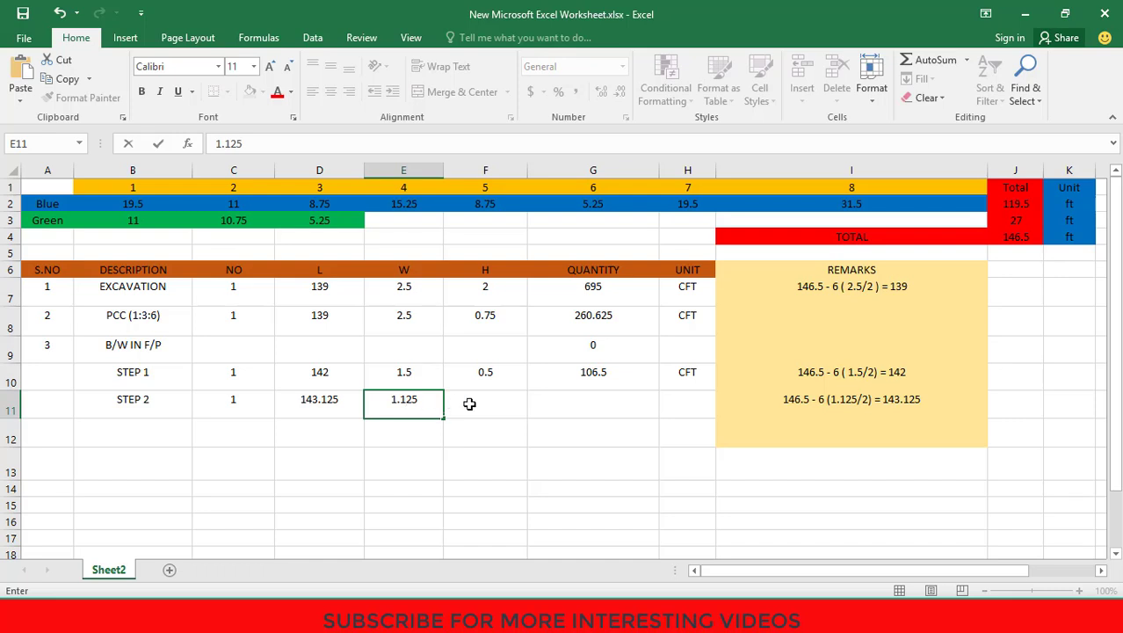
pyautogui.click(469, 403)
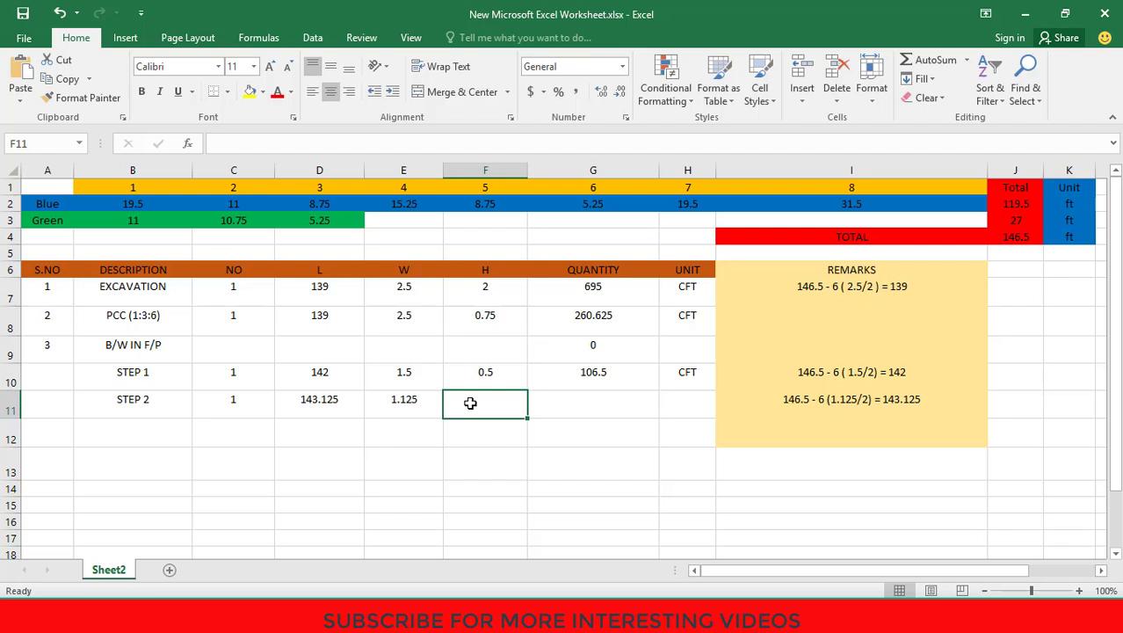
pyautogui.write('0.5')
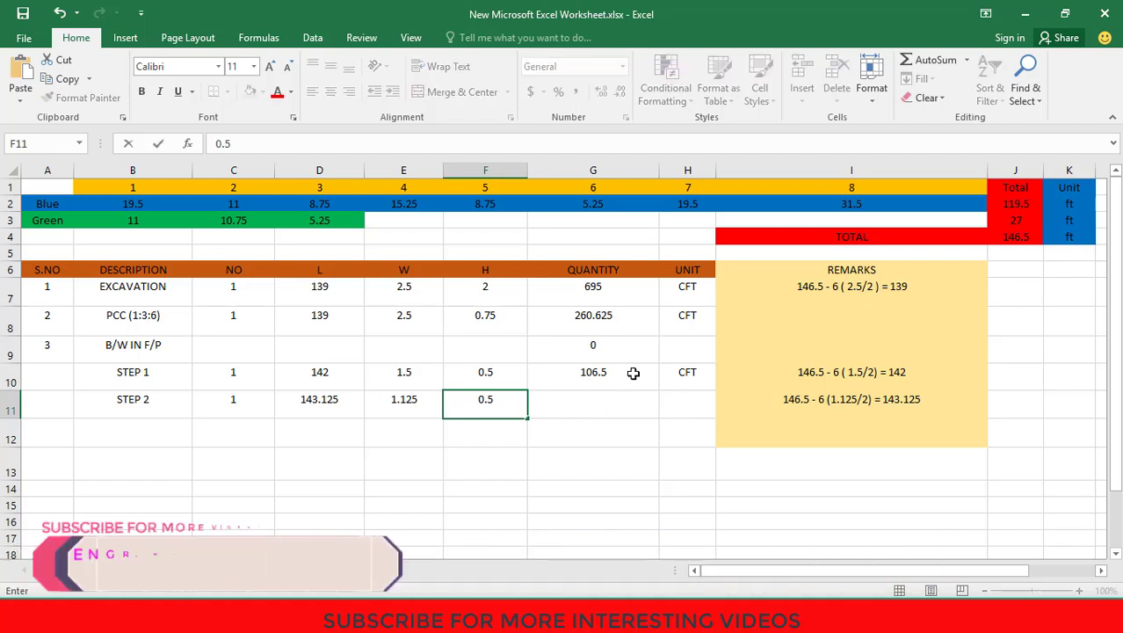
pyautogui.click(605, 405)
# - Fill the quantity formula into STEP 2 (80.5078125) and set its unit to CFT
pyautogui.hotkey('ctrl', 'd')
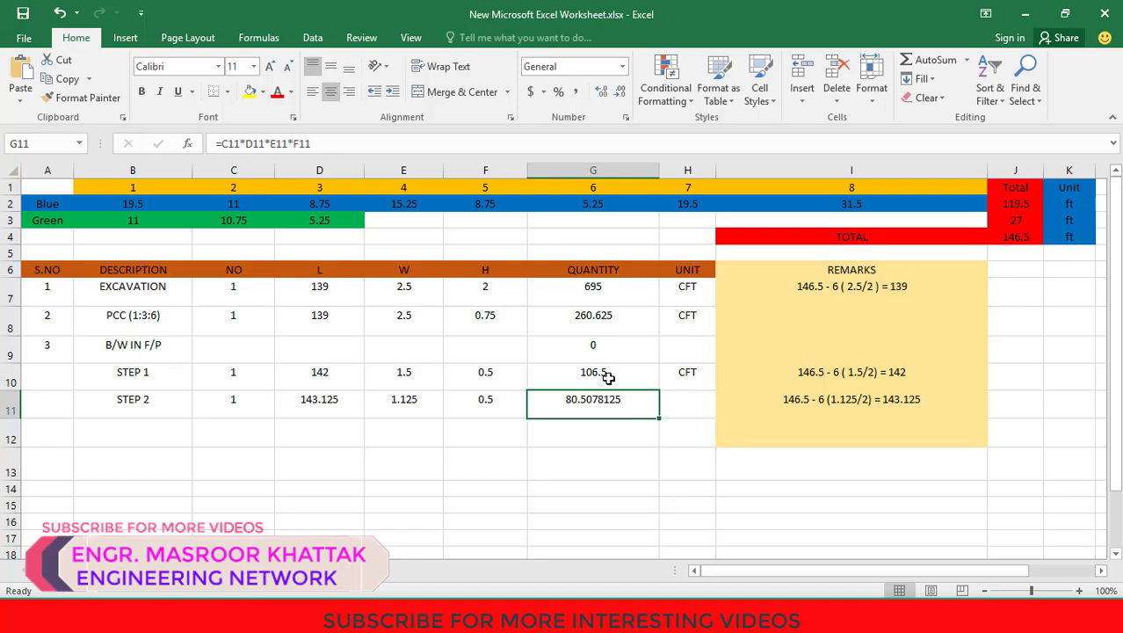
pyautogui.click(690, 407)
pyautogui.write('C')
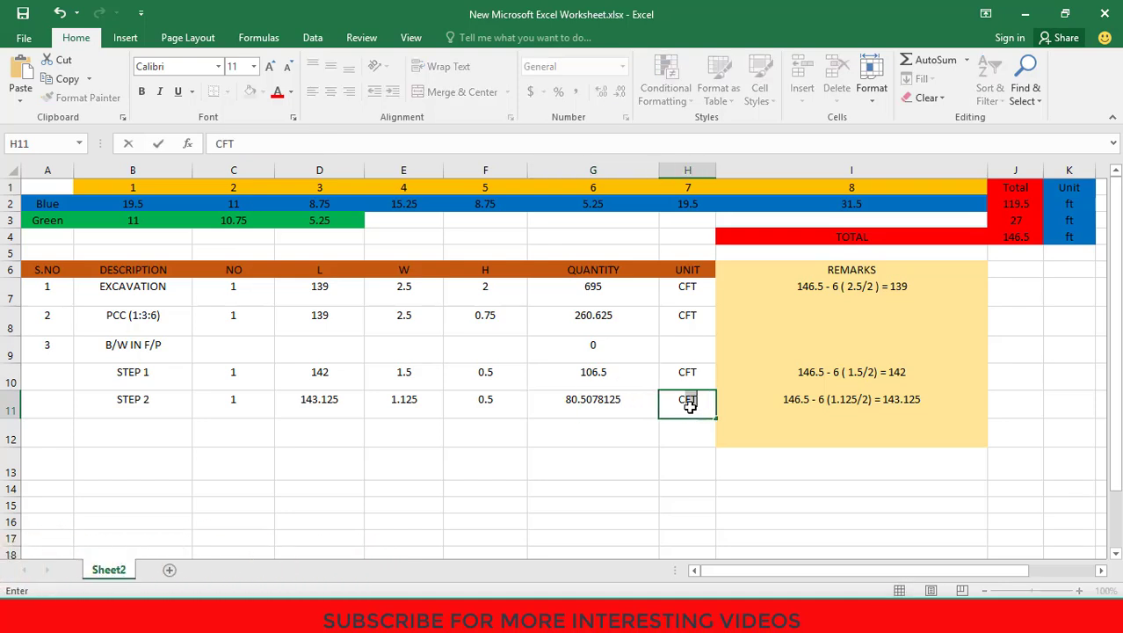
pyautogui.write('FT')
pyautogui.click(146, 436)
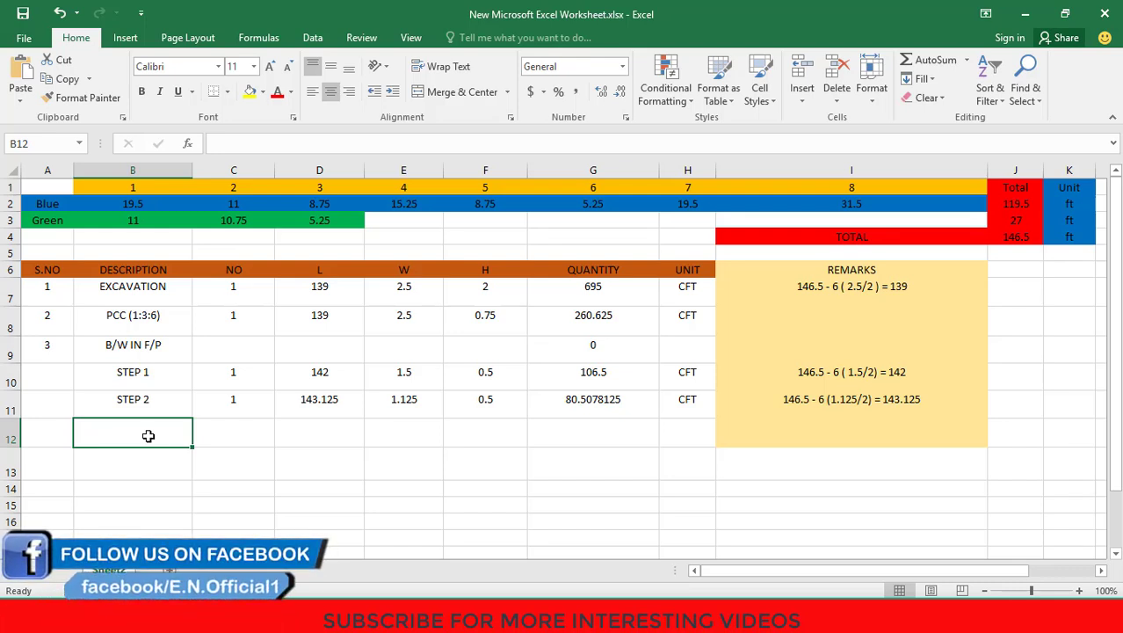
# - Add a STEP 3 row with NO 1 in row 12
pyautogui.write('STEP 3')
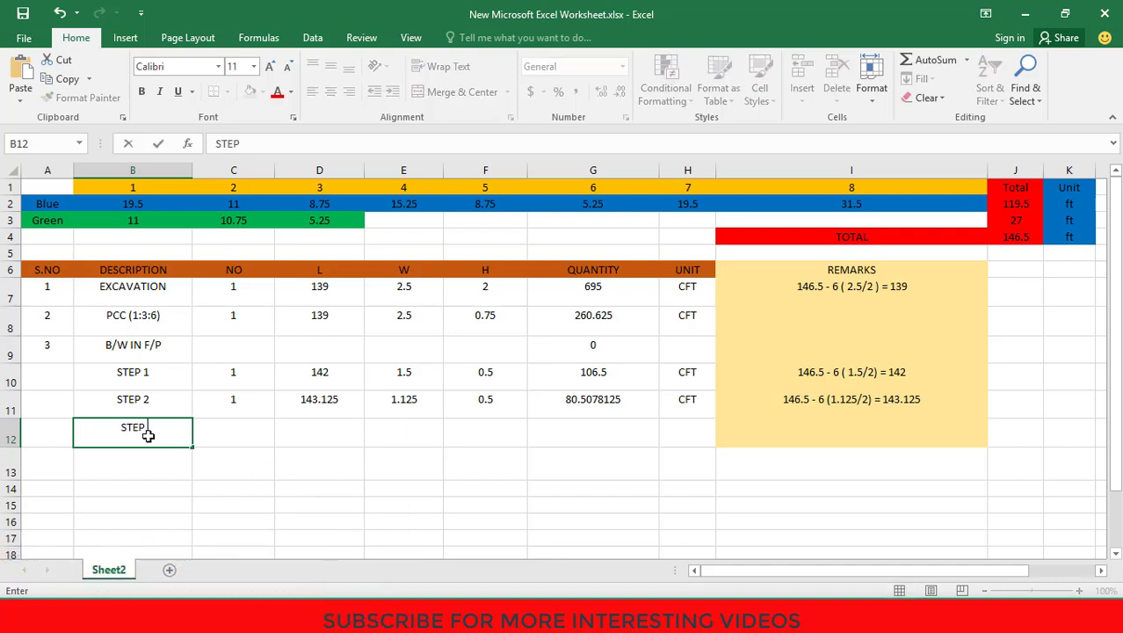
pyautogui.click(216, 433)
pyautogui.write('1')
pyautogui.click(320, 435)
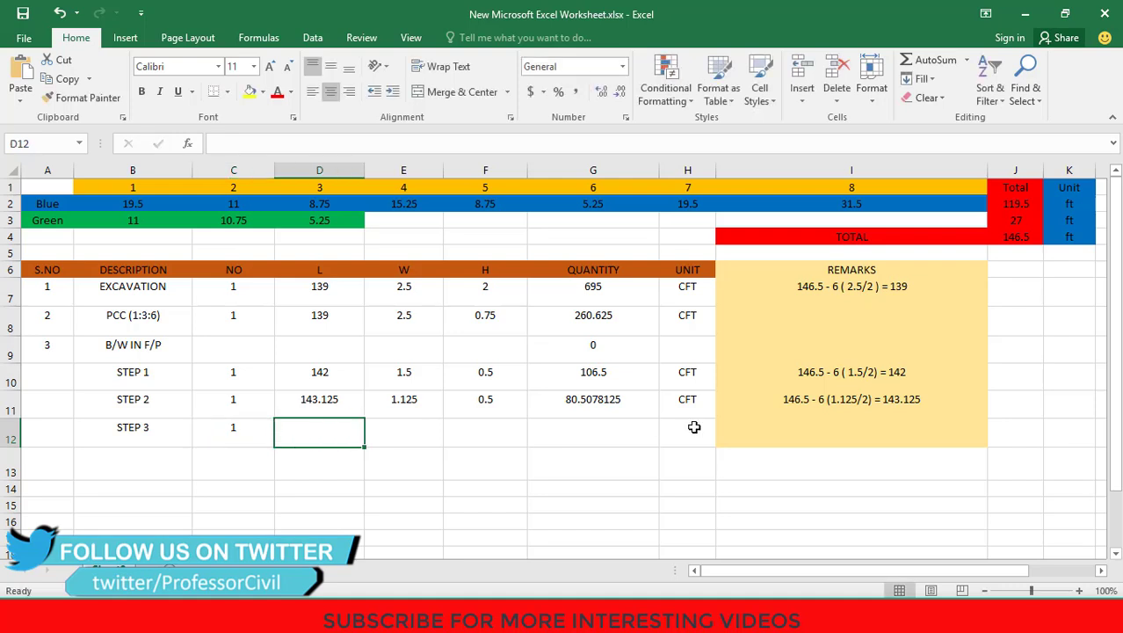
# - Type the STEP 3 remark '146.5 - 6 ( 0.75/2) = 144.25', checking the step width in AutoCAD
pyautogui.click(785, 438)
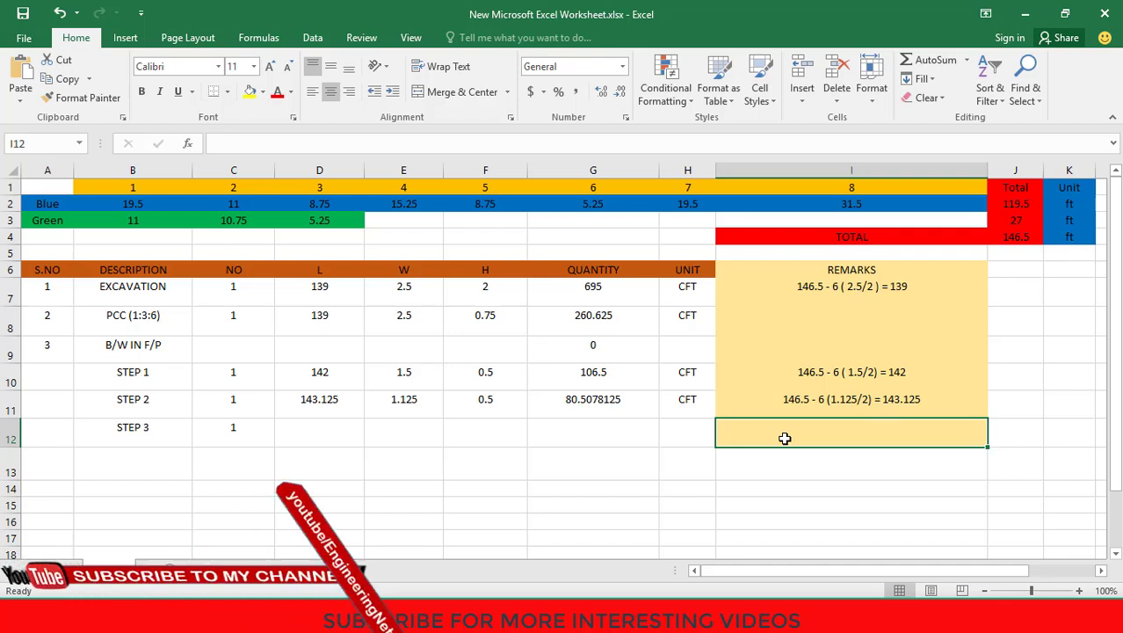
pyautogui.write('146')
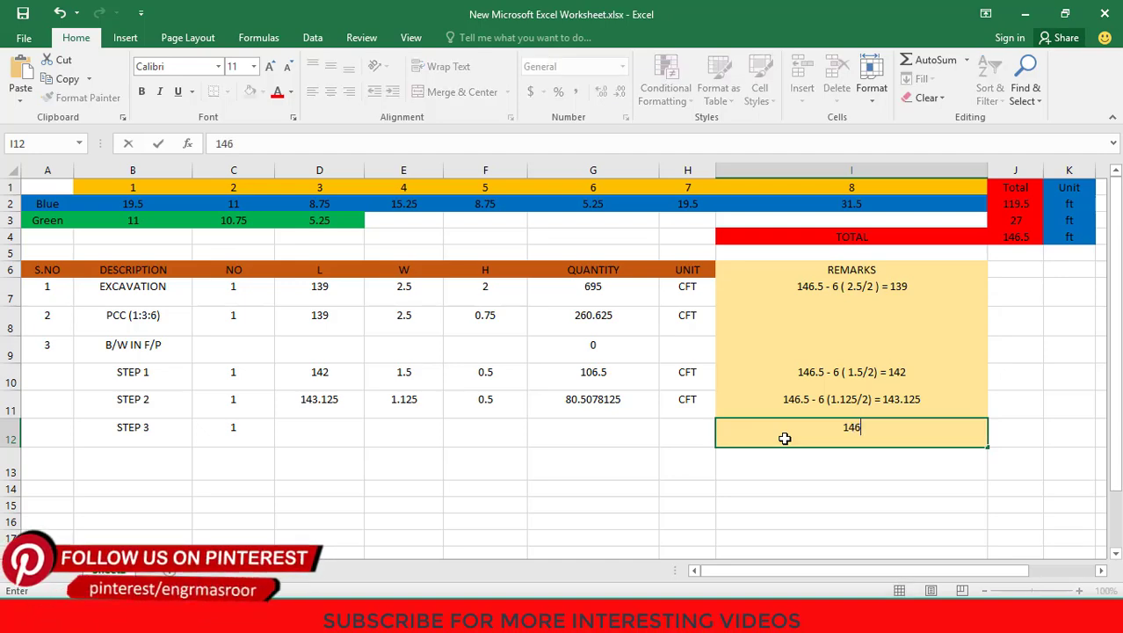
pyautogui.write('.5 -')
pyautogui.write(' 6')
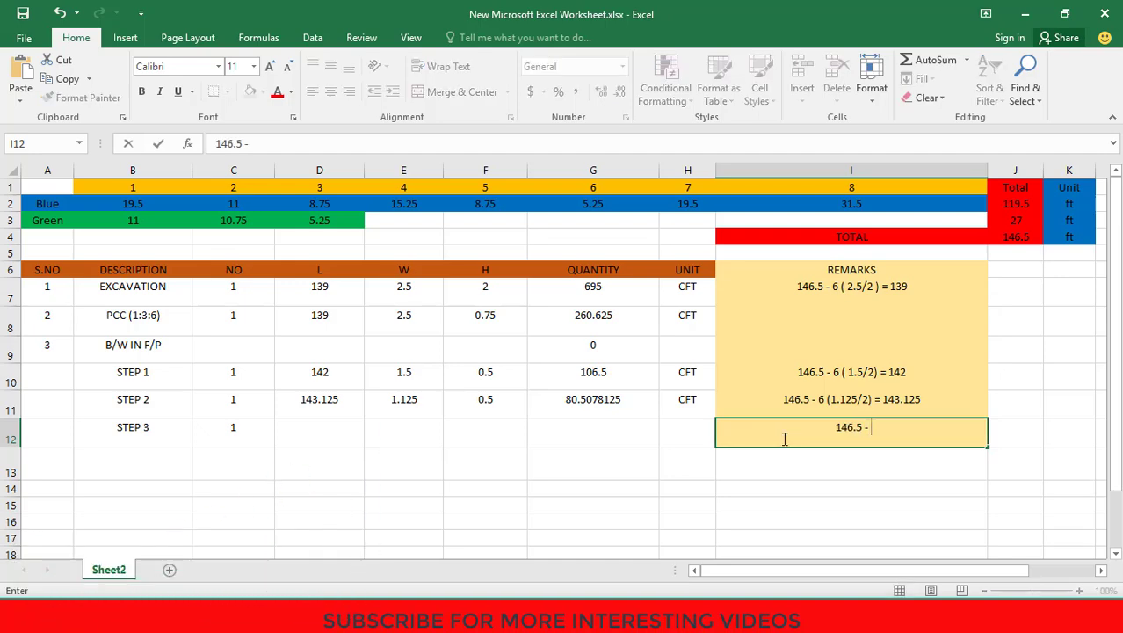
pyautogui.write(' (')
pyautogui.hotkey('alt', 'Tab')
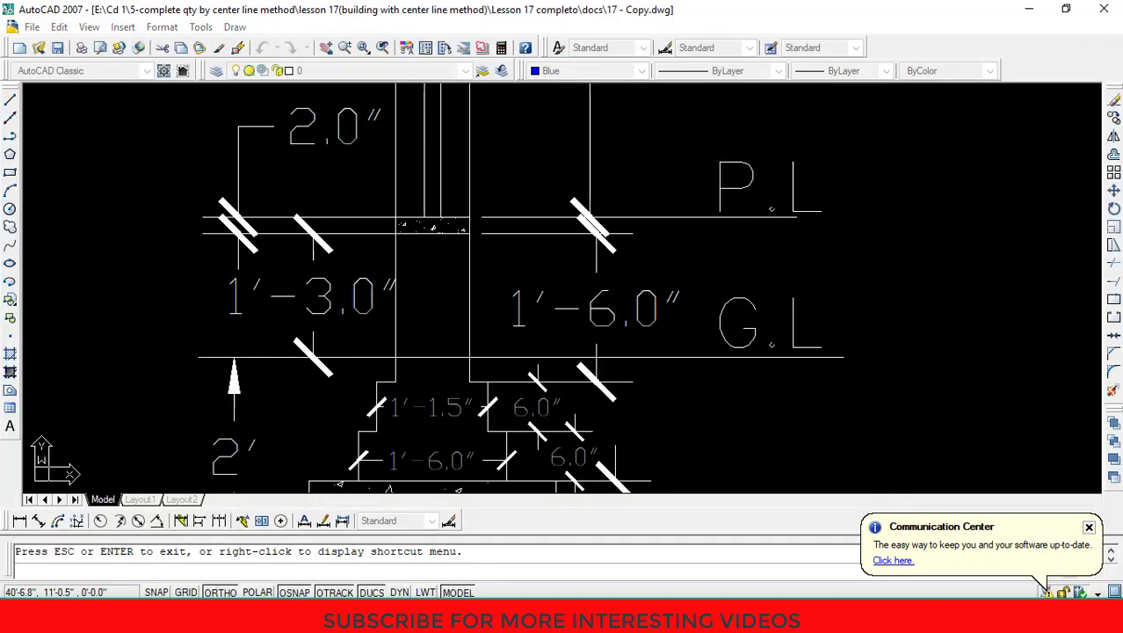
pyautogui.hotkey('alt', 'Tab')
pyautogui.write('0.75/2')
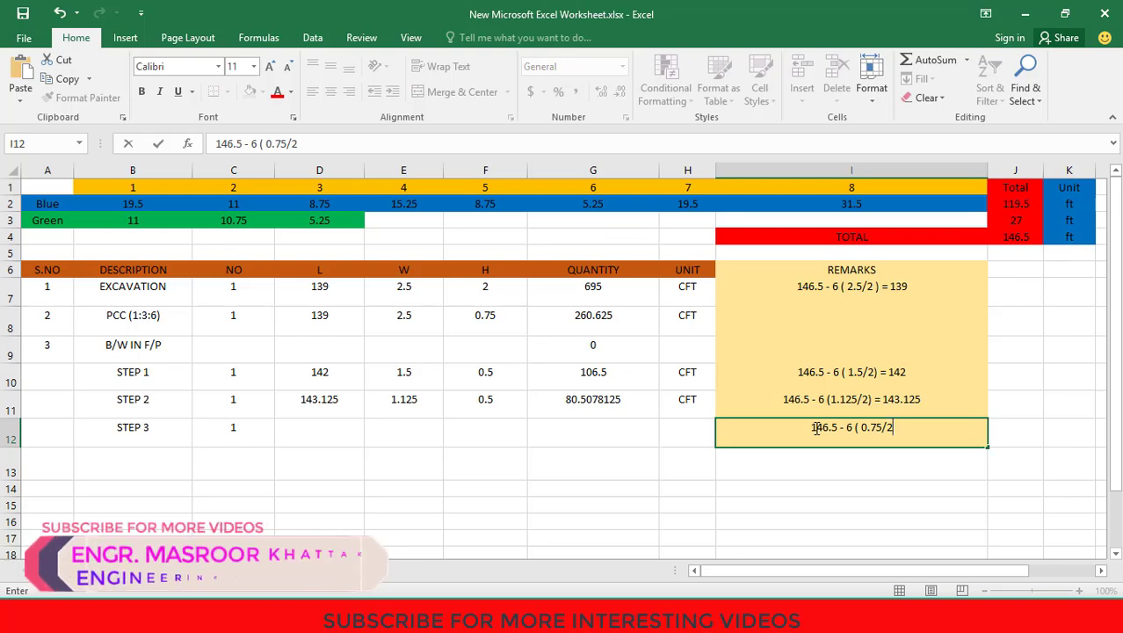
pyautogui.write(') =')
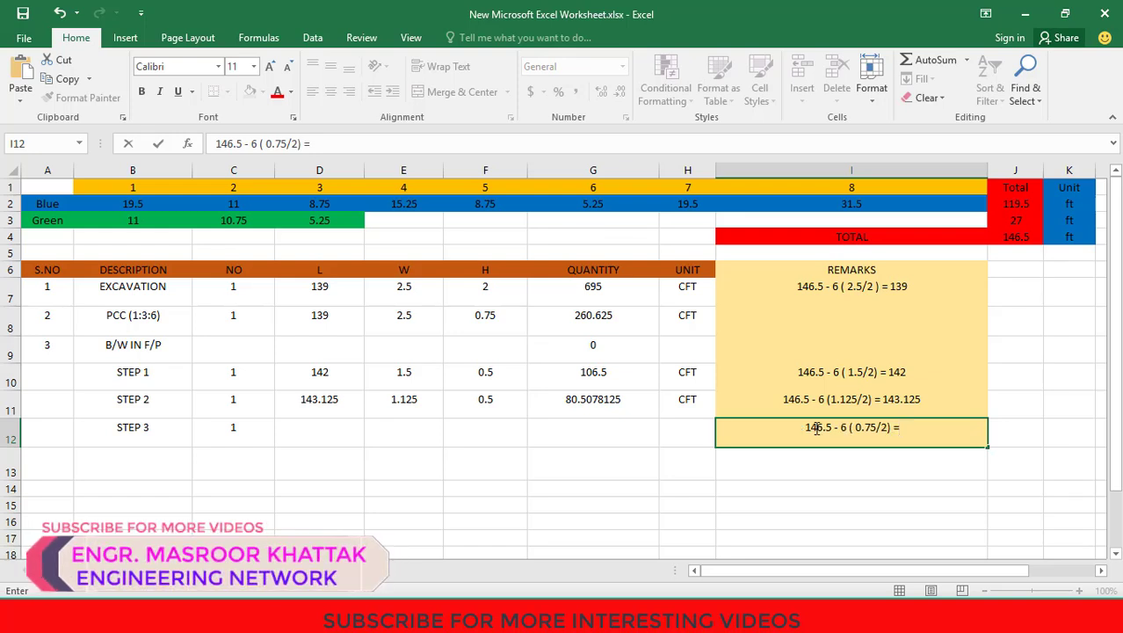
pyautogui.write(' 1')
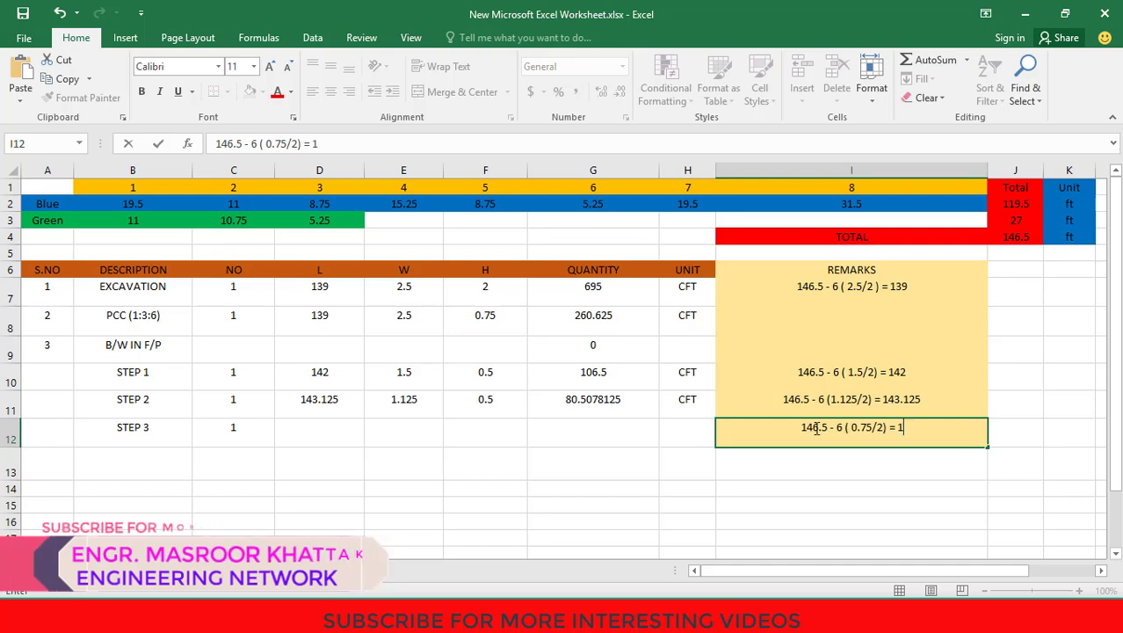
pyautogui.write('44.25')
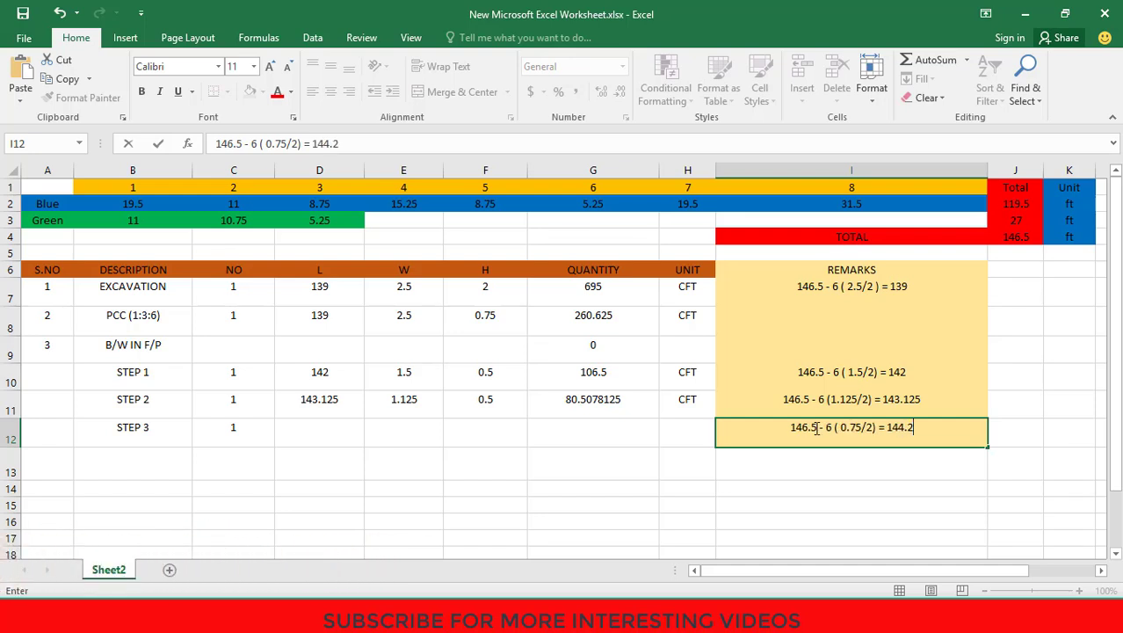
# - Finish the STEP 3 remark and enter L 144.25 and W 0.75, moving to the height cell
pyautogui.click(307, 439)
pyautogui.write('144.25')
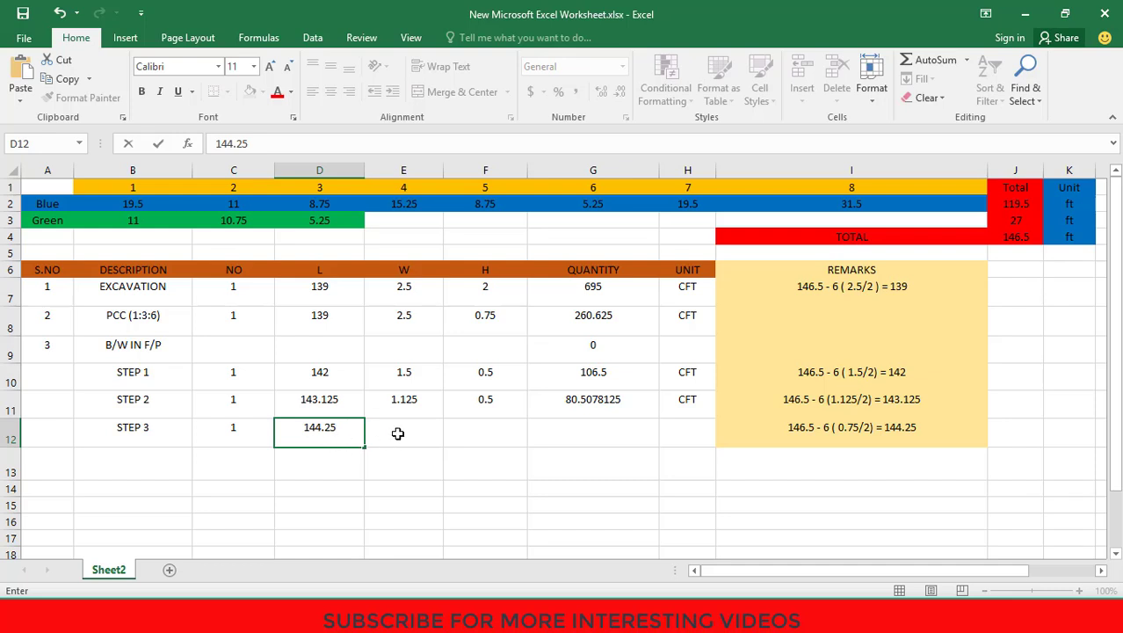
pyautogui.click(398, 433)
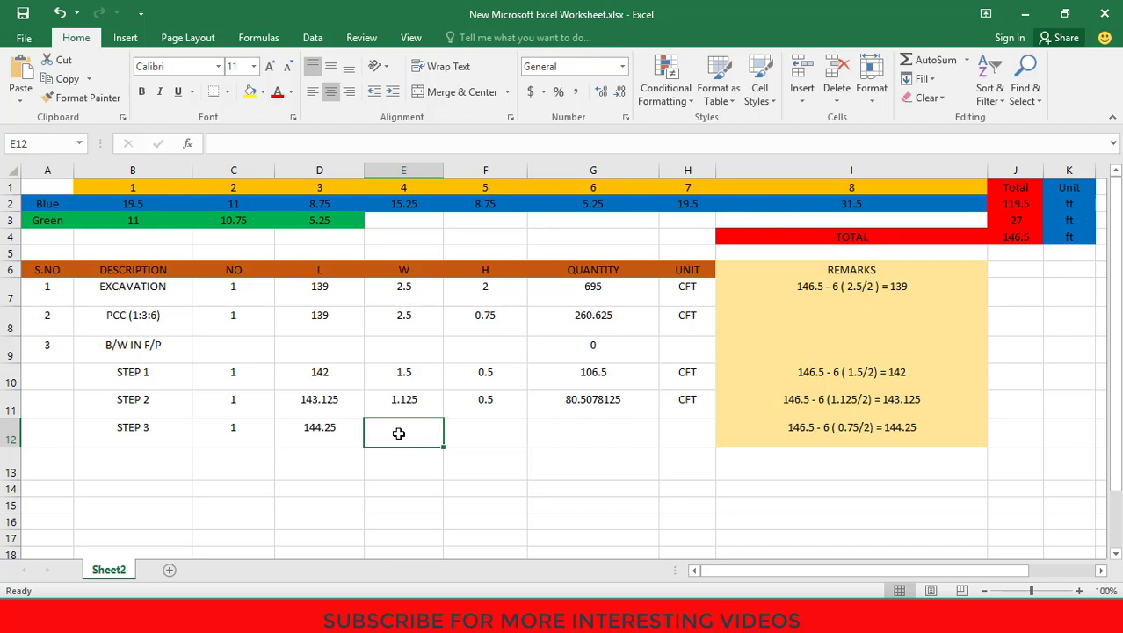
pyautogui.write('0.75')
pyautogui.click(502, 428)
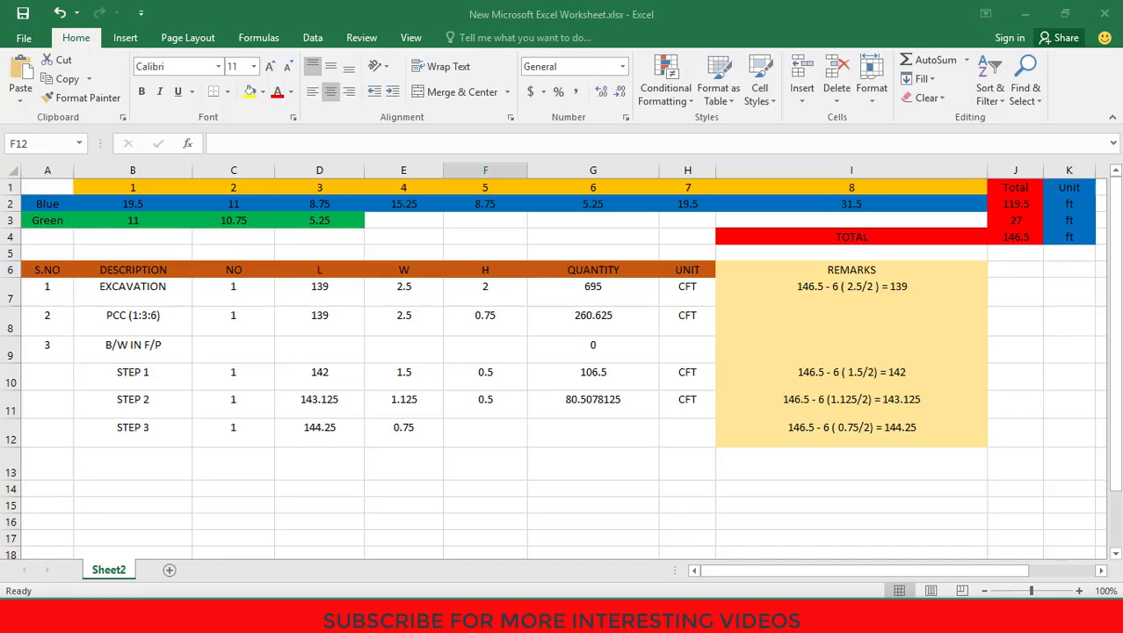
pyautogui.click(466, 433)
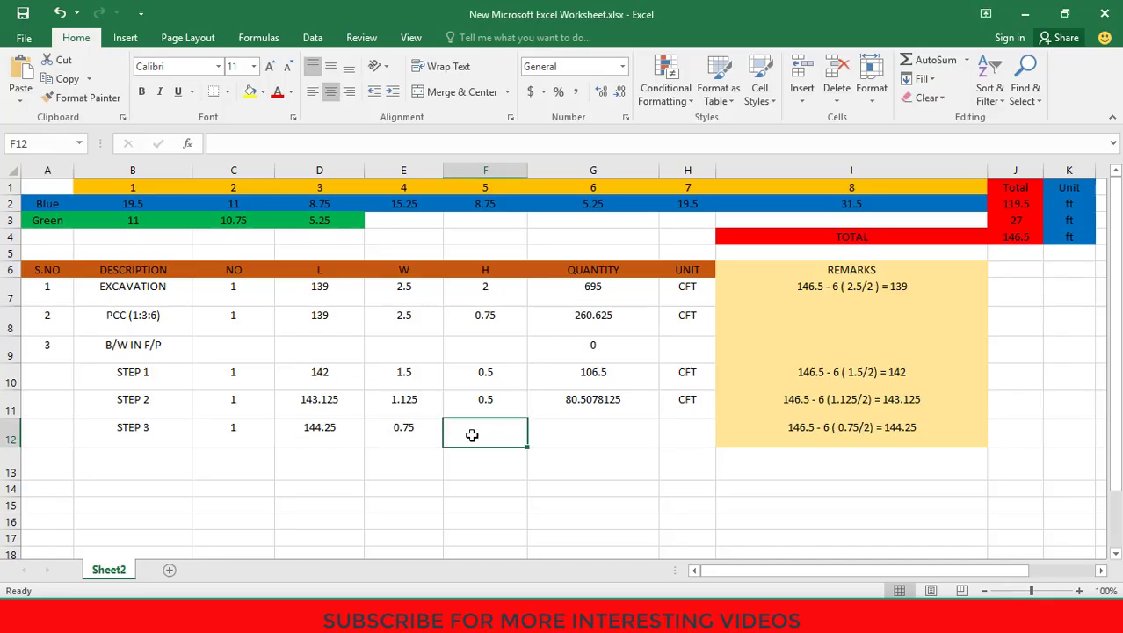
# - Enter height 1.5 in F12 so G12 gives 162.28125, and set H12's unit to CFT
pyautogui.write('1.5')
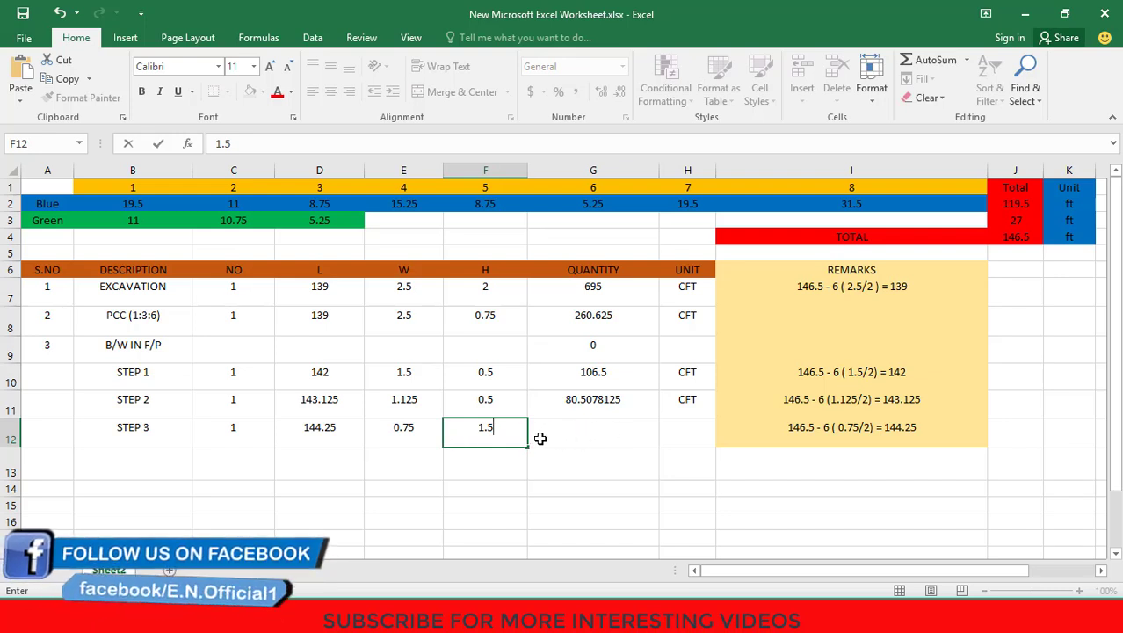
pyautogui.click(609, 427)
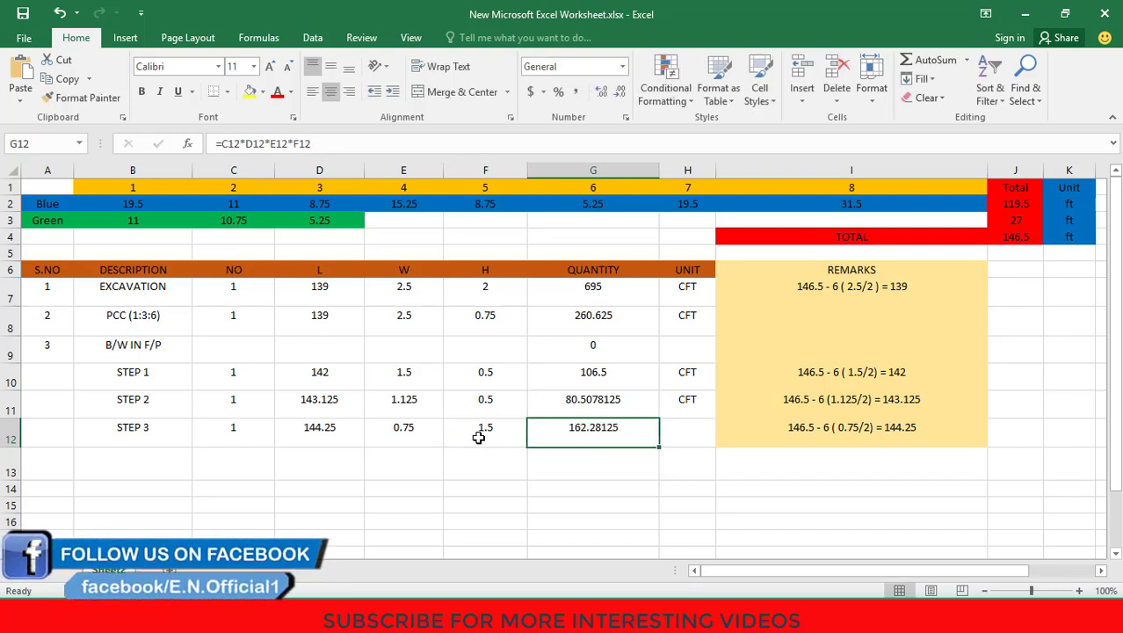
pyautogui.click(685, 430)
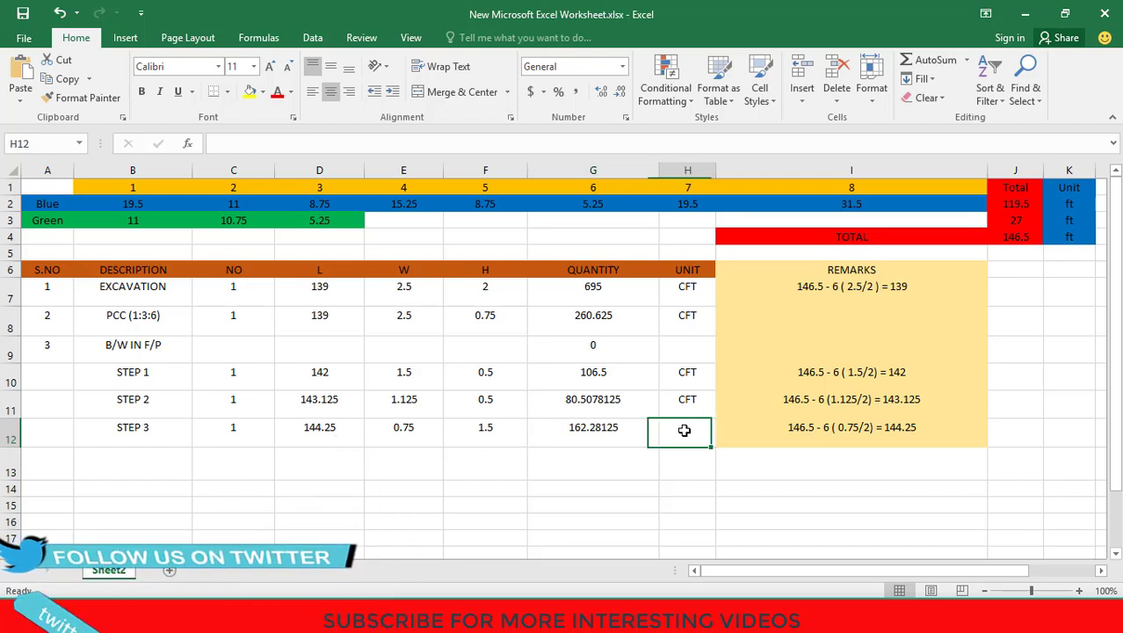
pyautogui.write('CFT')
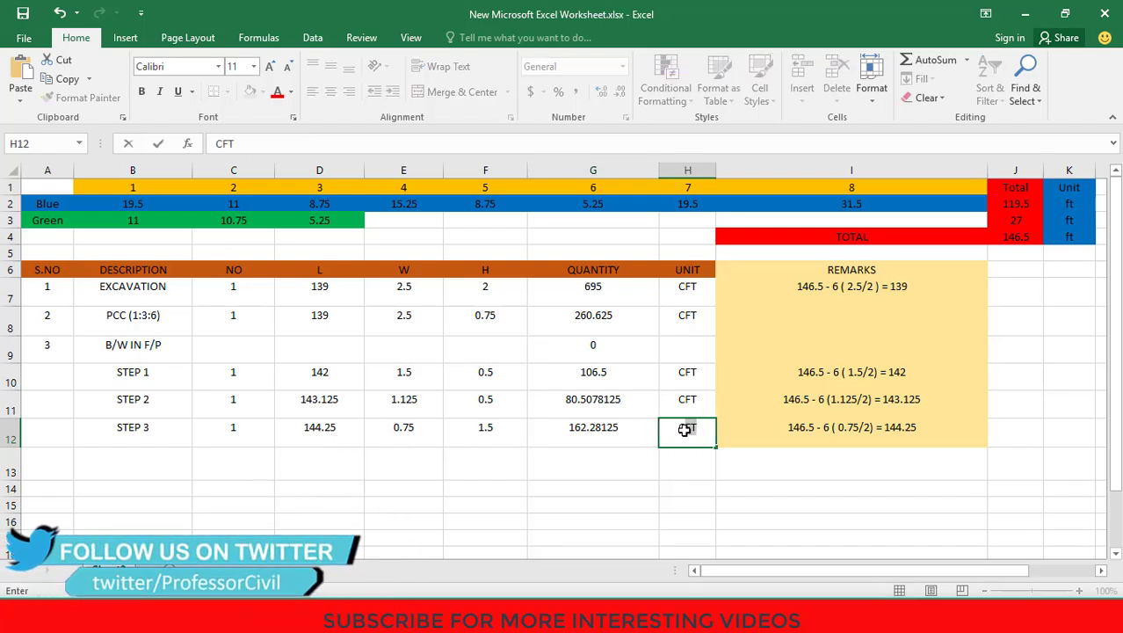
pyautogui.click(701, 431)
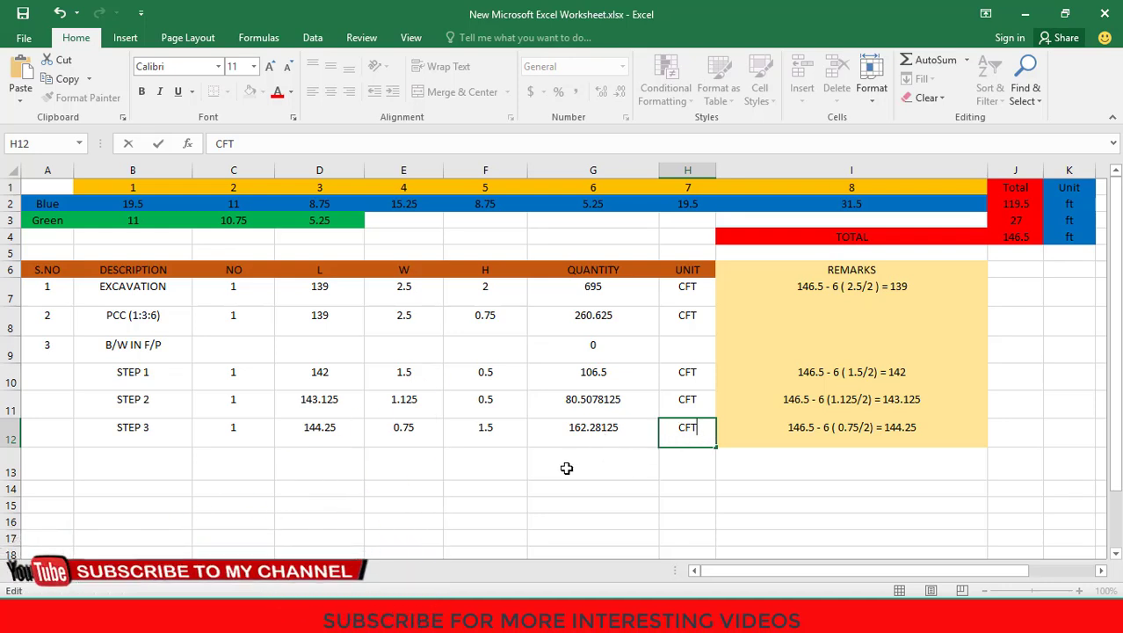
pyautogui.click(493, 469)
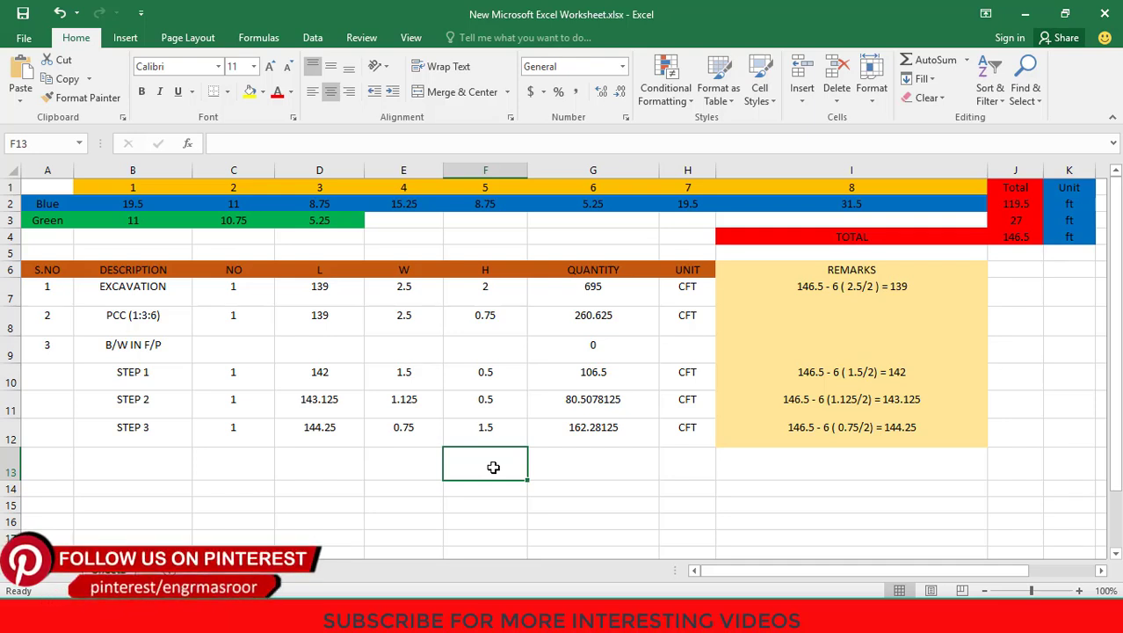
# - Label F13 'TOTAL' and sum G10+G11+G12 in G13 to get 349.2890625
pyautogui.write('TOTAL')
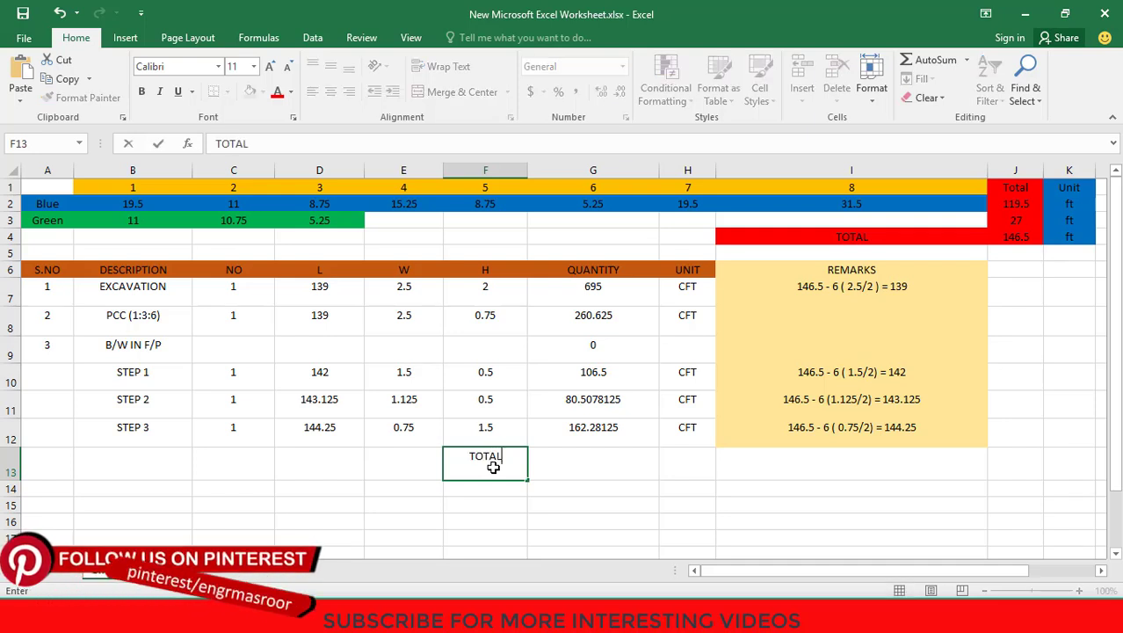
pyautogui.click(597, 469)
pyautogui.write('=')
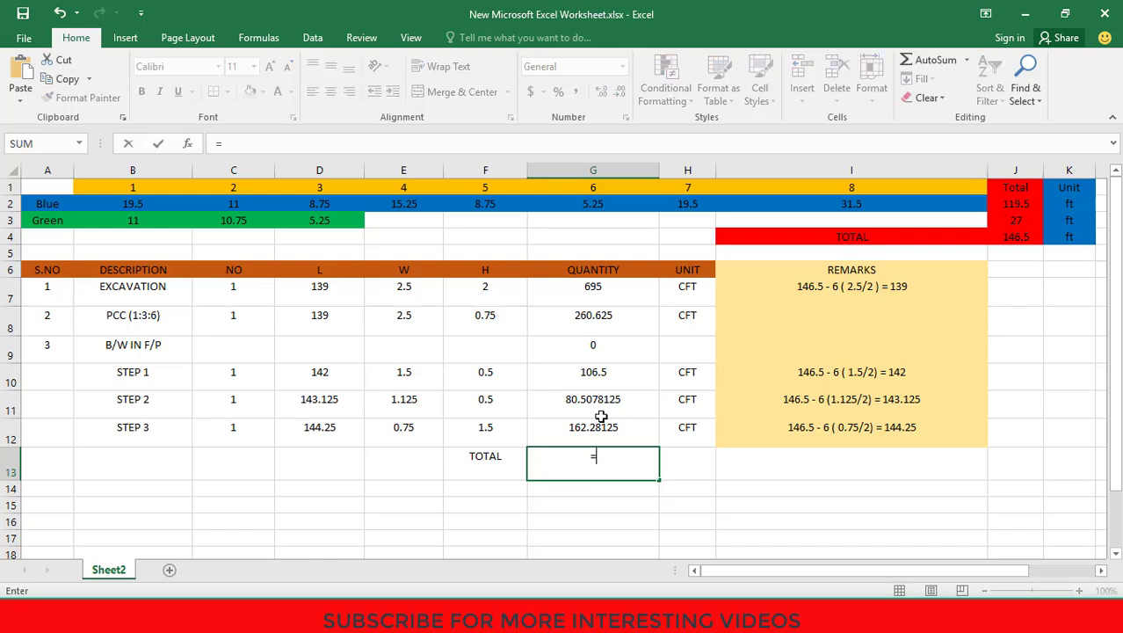
pyautogui.click(596, 376)
pyautogui.write('+')
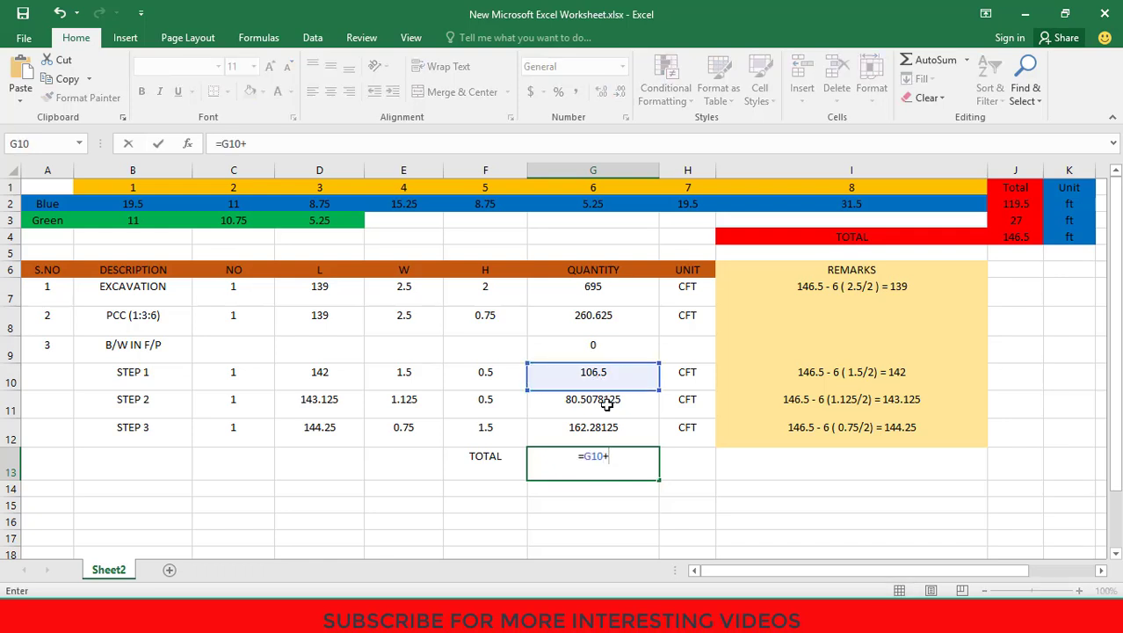
pyautogui.click(606, 401)
pyautogui.write('+')
pyautogui.click(609, 427)
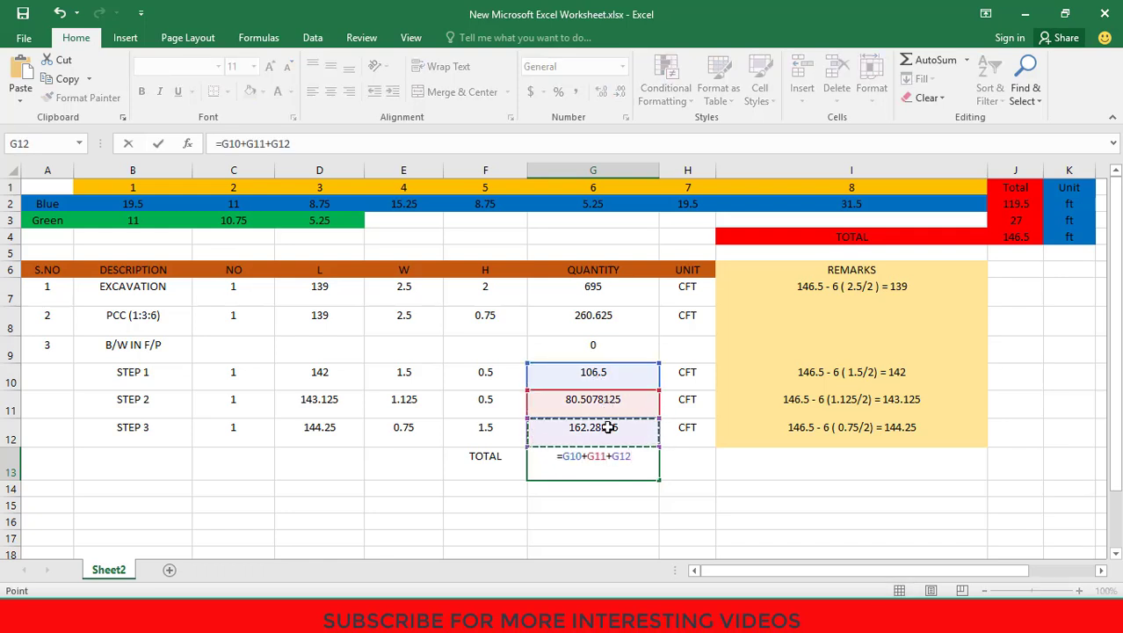
pyautogui.press('Return')
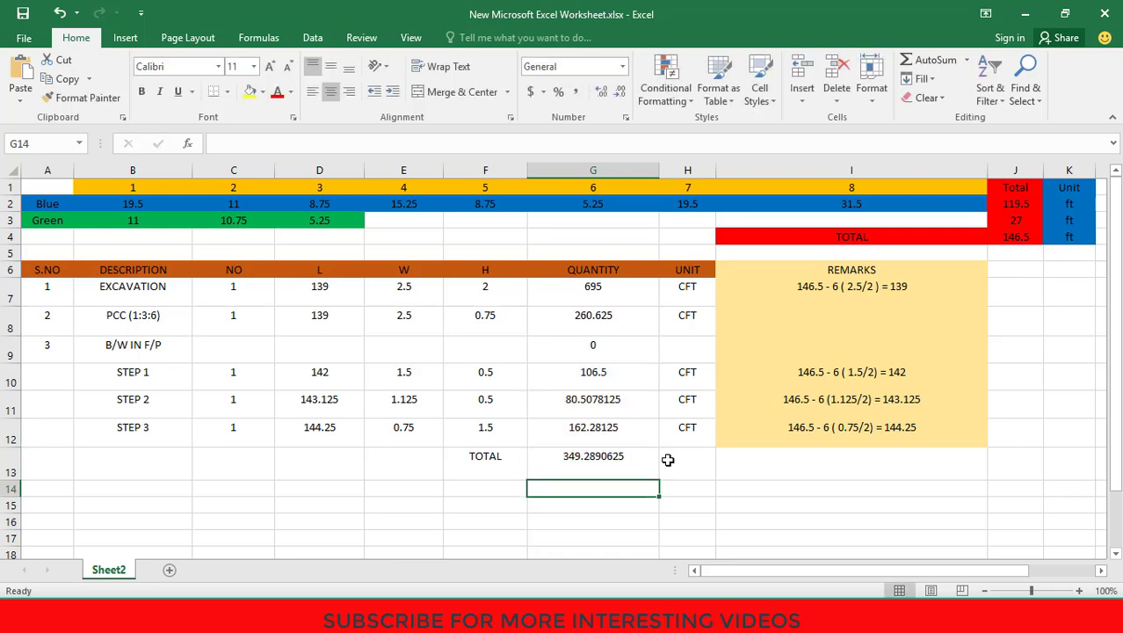
# - Set the total's unit in H13 to CFT
pyautogui.click(677, 463)
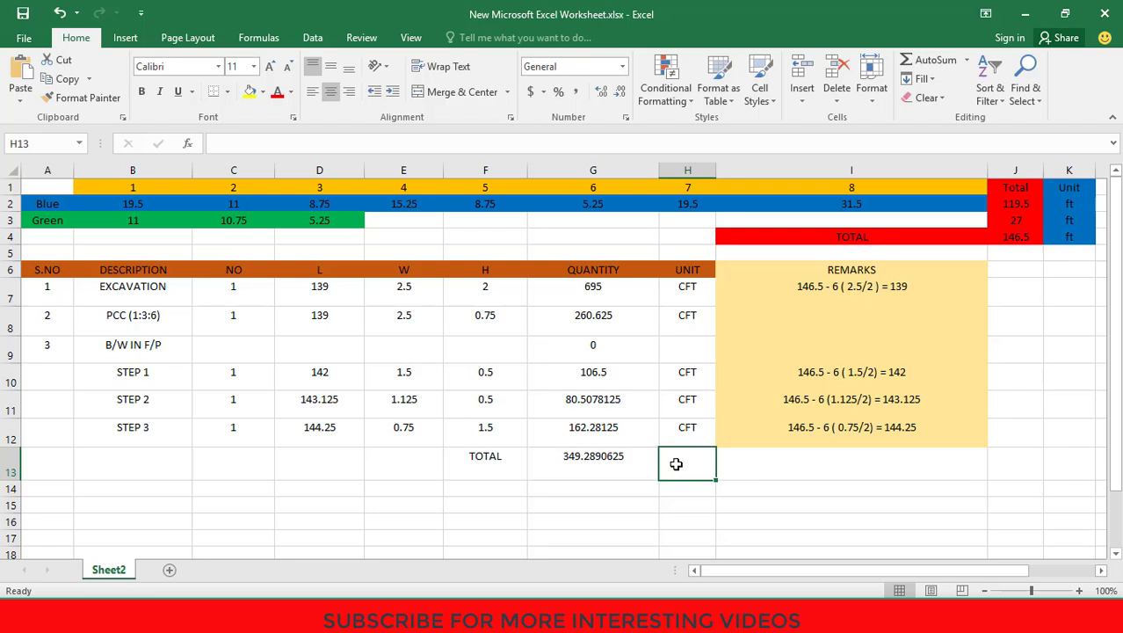
pyautogui.write('CFT')
pyautogui.press('Tab')
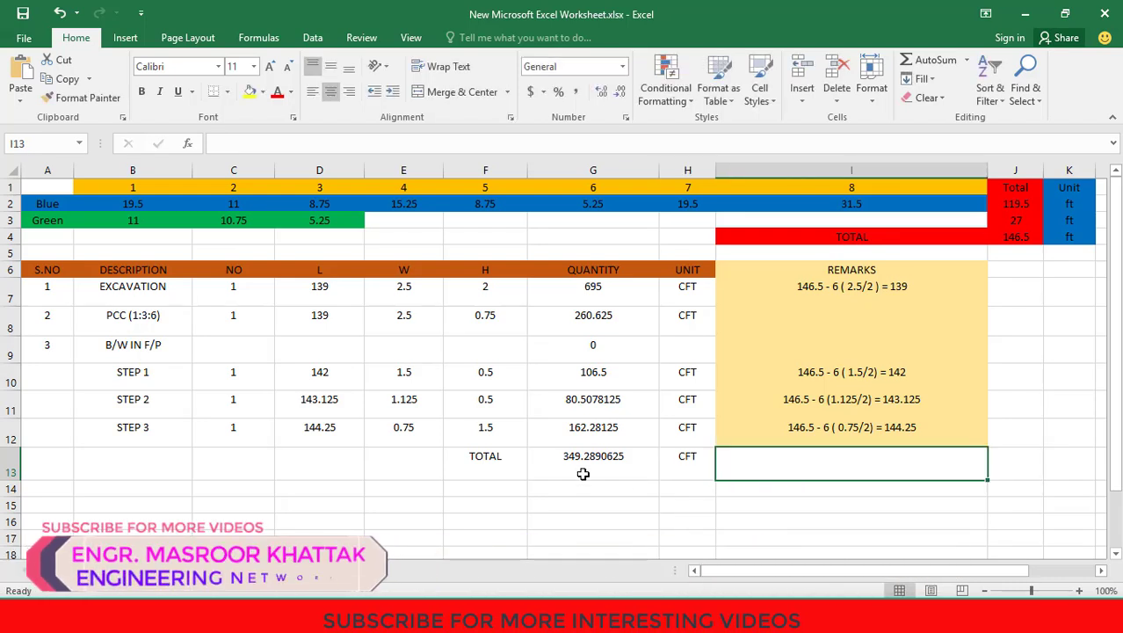